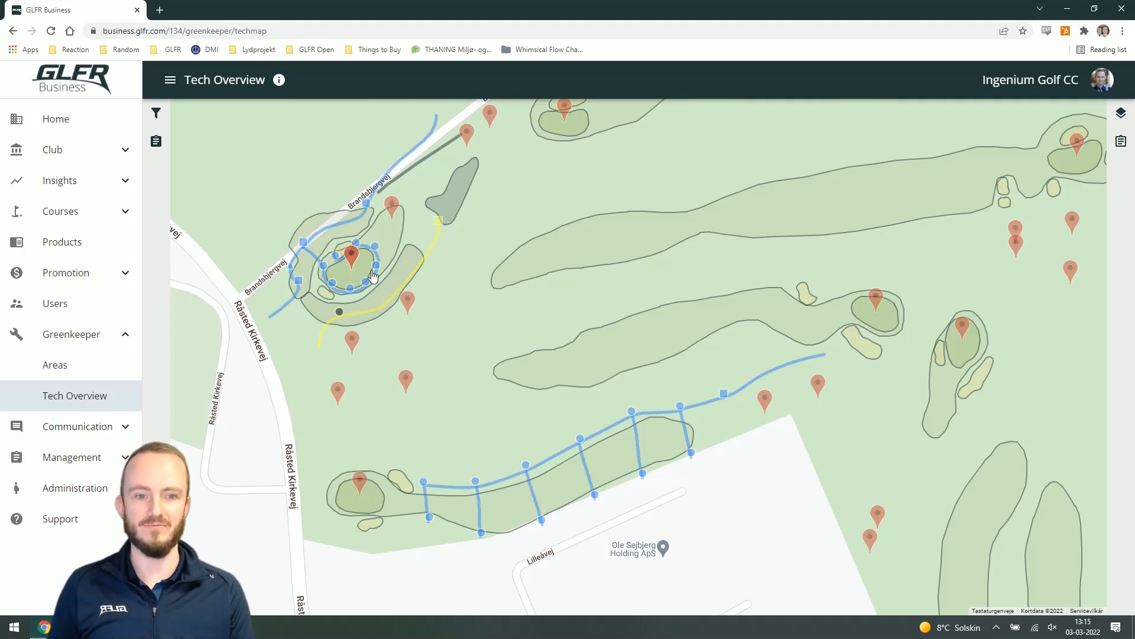
# - Open the details of the sprinkler in the middle of the upper pipe along the southern fairway and name it Rain Toro
pyautogui.moveTo(492, 367); pyautogui.dragTo(499, 334)
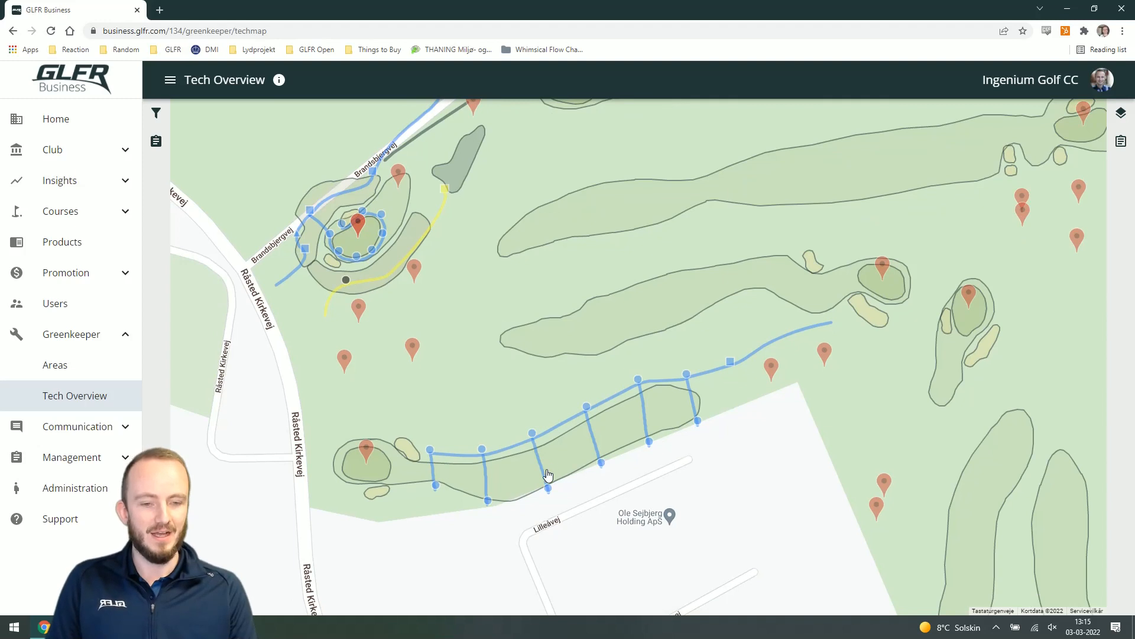
pyautogui.scroll(2, 520, 476)
pyautogui.moveTo(520, 480); pyautogui.dragTo(521, 475)
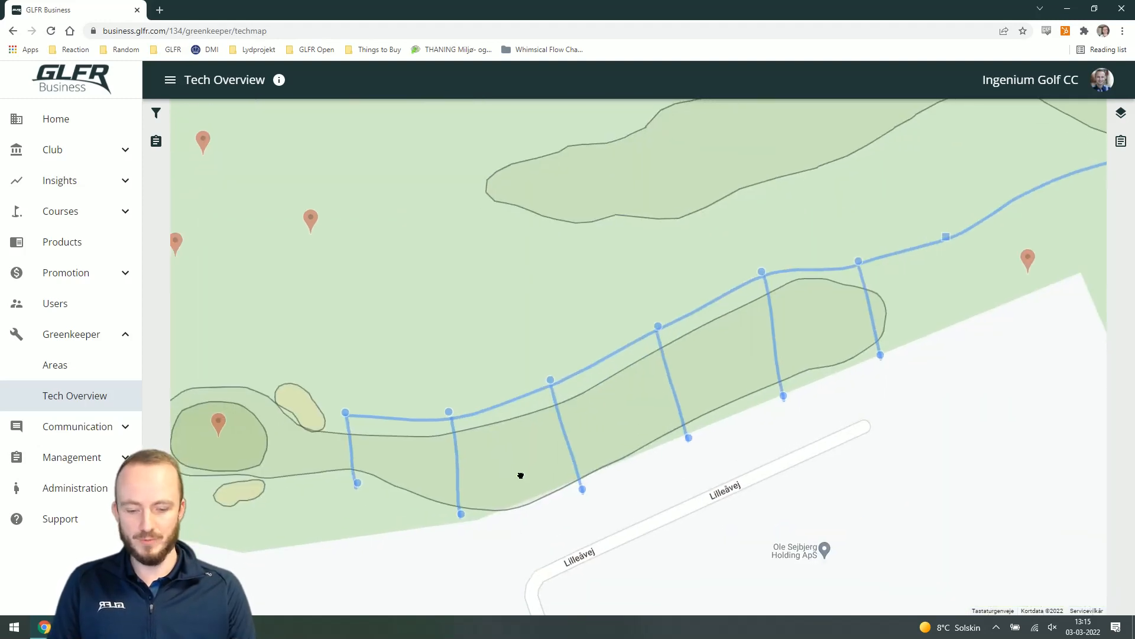
pyautogui.click(658, 327)
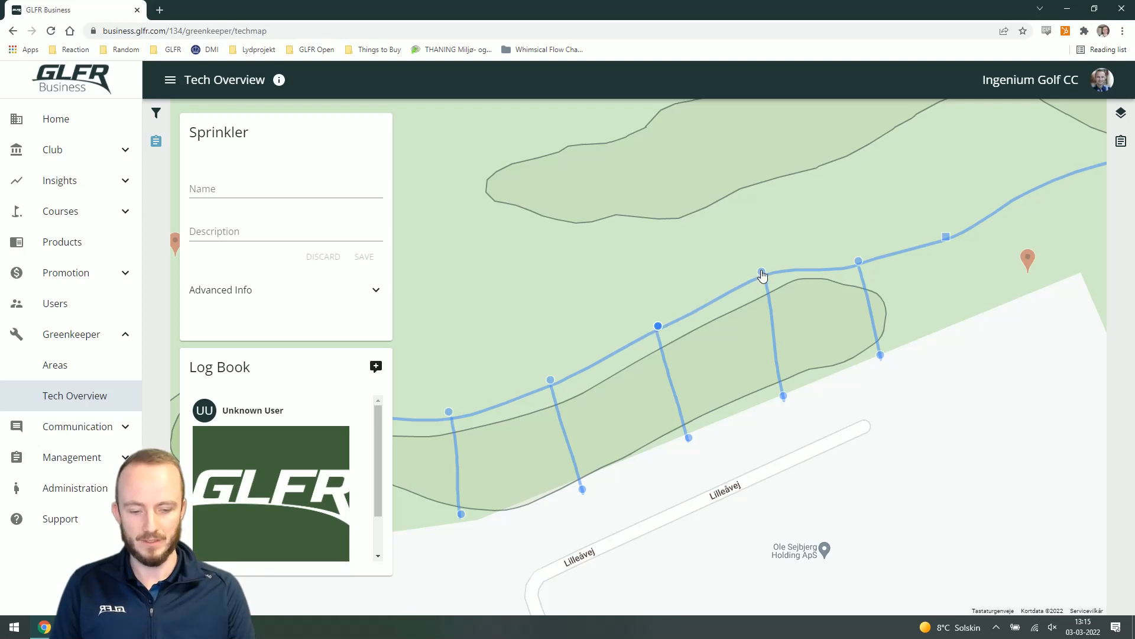
pyautogui.click(234, 188)
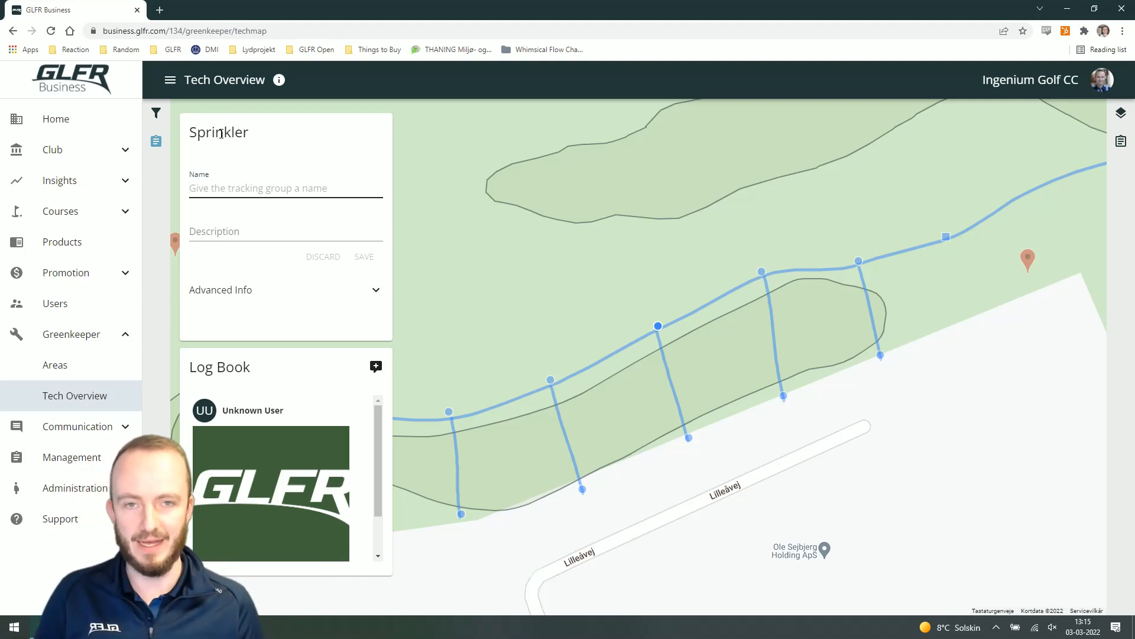
pyautogui.write('R')
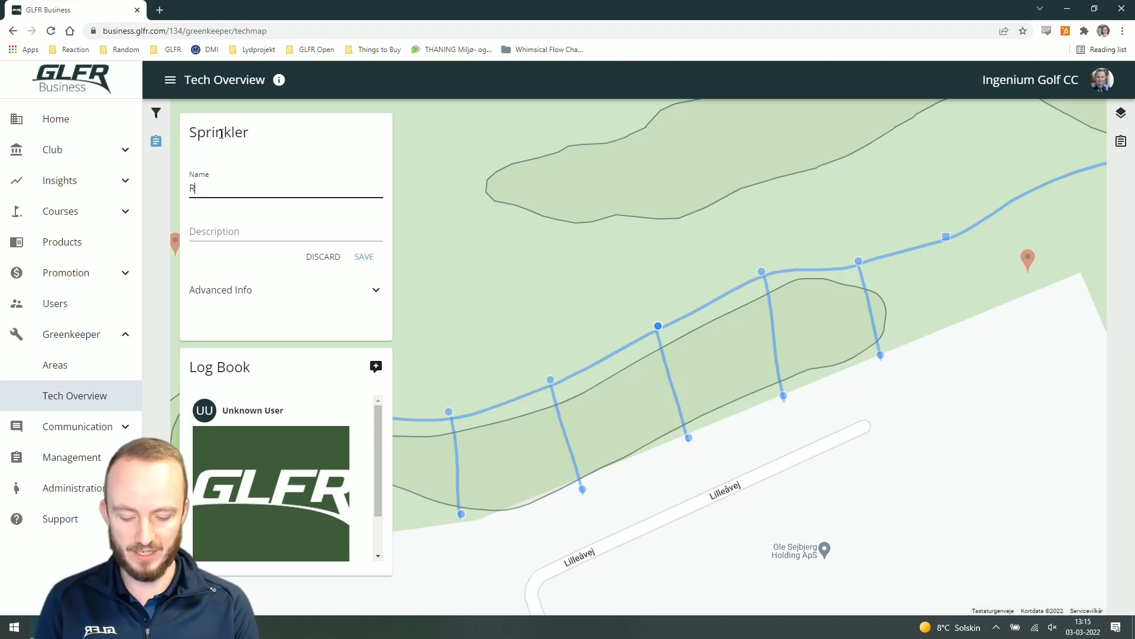
pyautogui.write('ain Toro')
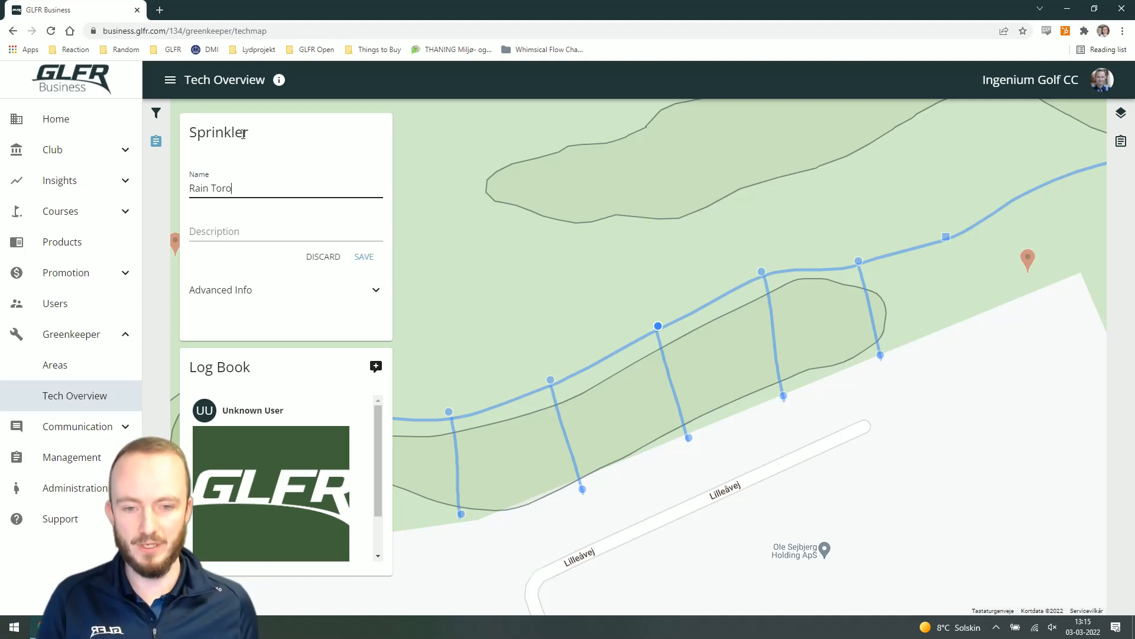
# - Give the sprinkler the description "Model: 1234" and save its details
pyautogui.click(213, 232)
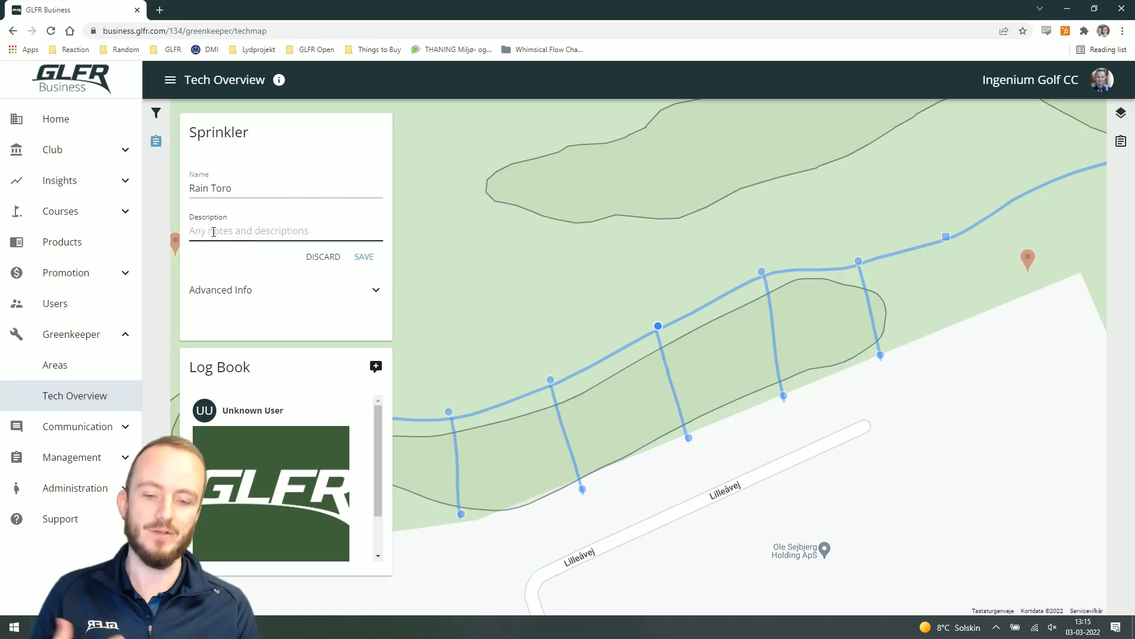
pyautogui.write('Model:')
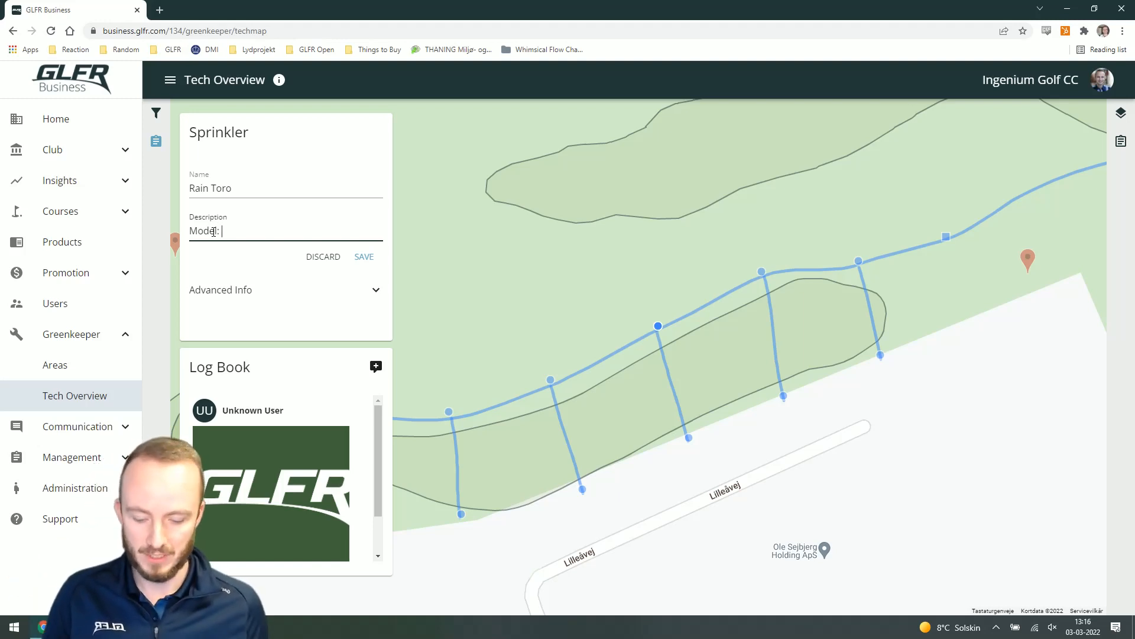
pyautogui.write('1234')
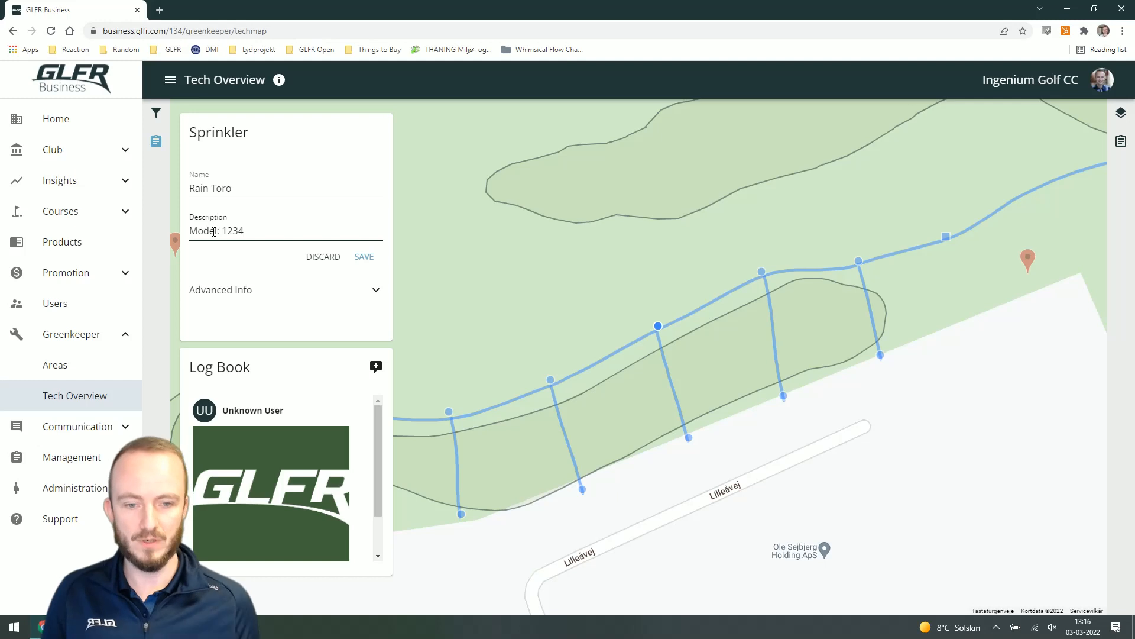
pyautogui.click(364, 257)
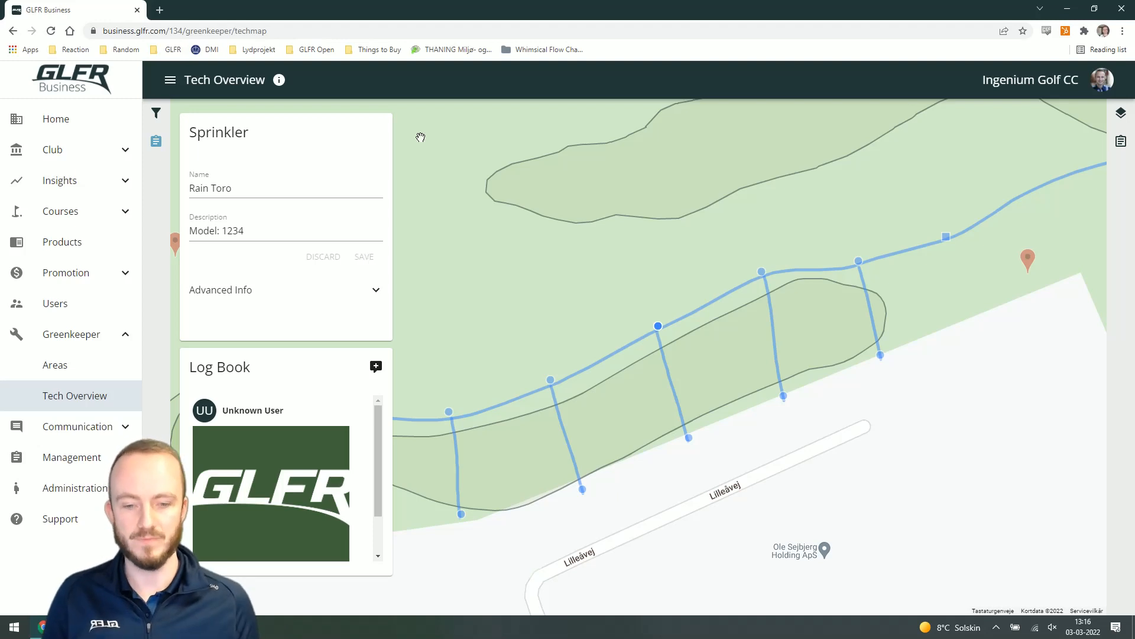
# - Try to filter the map elements by the name Rainbird, and clear that name
pyautogui.click(157, 113)
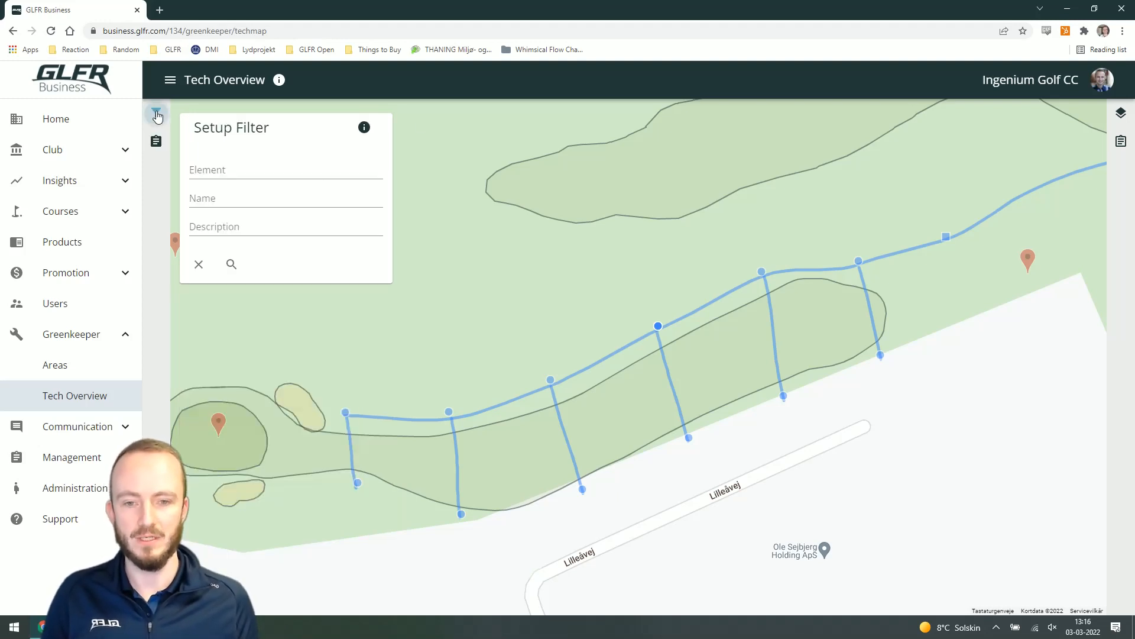
pyautogui.click(210, 199)
pyautogui.write('Rainbird')
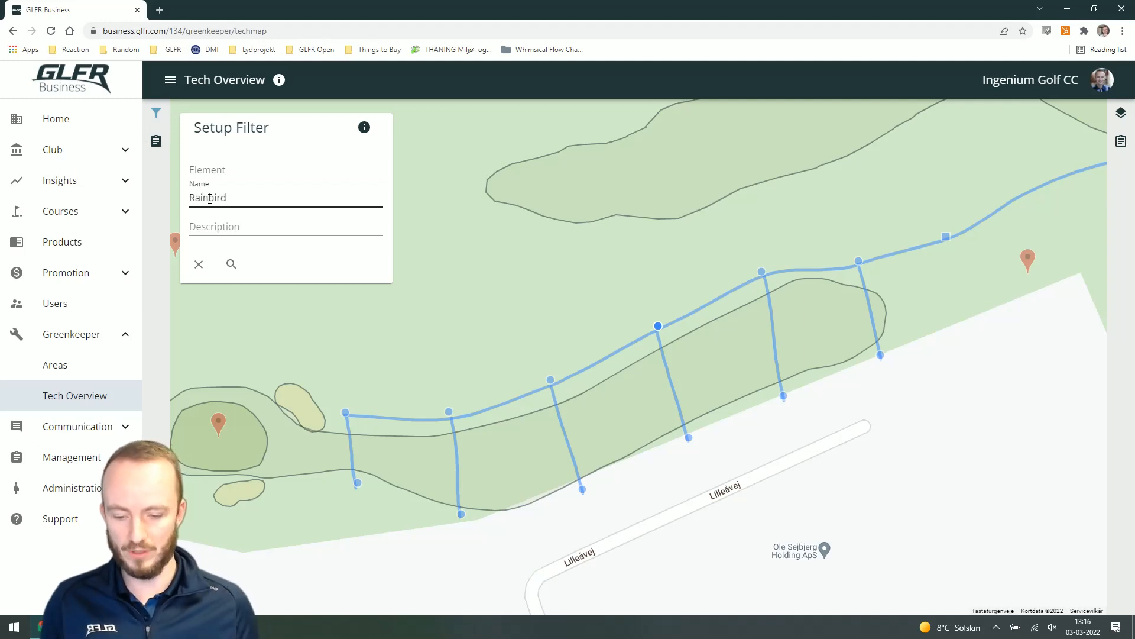
pyautogui.click(231, 262)
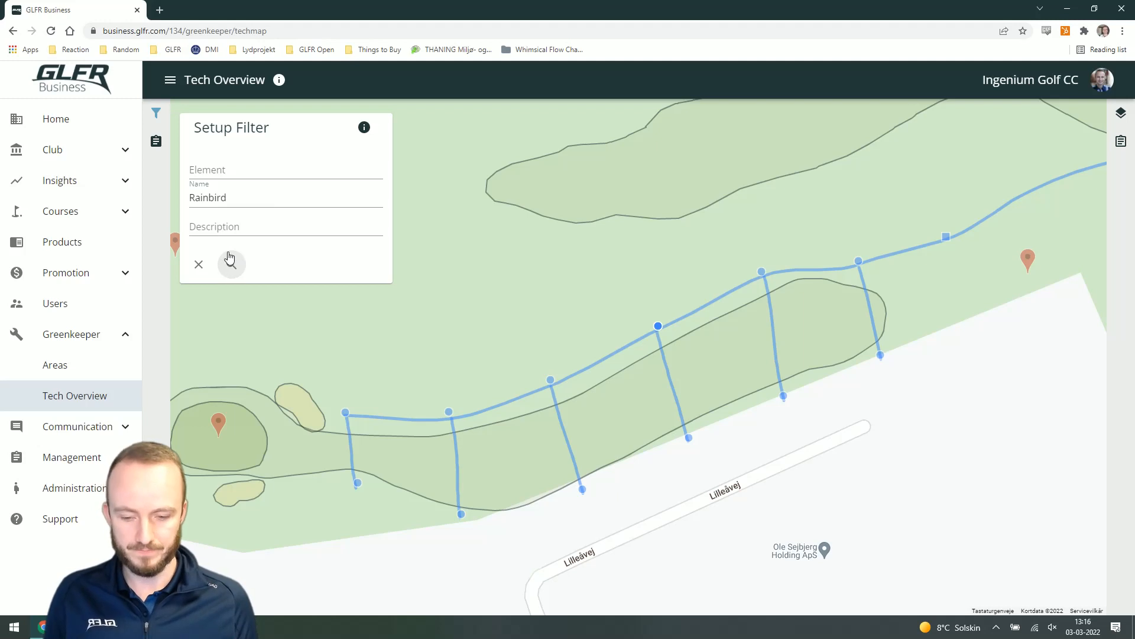
pyautogui.scroll(-1, 424, 323)
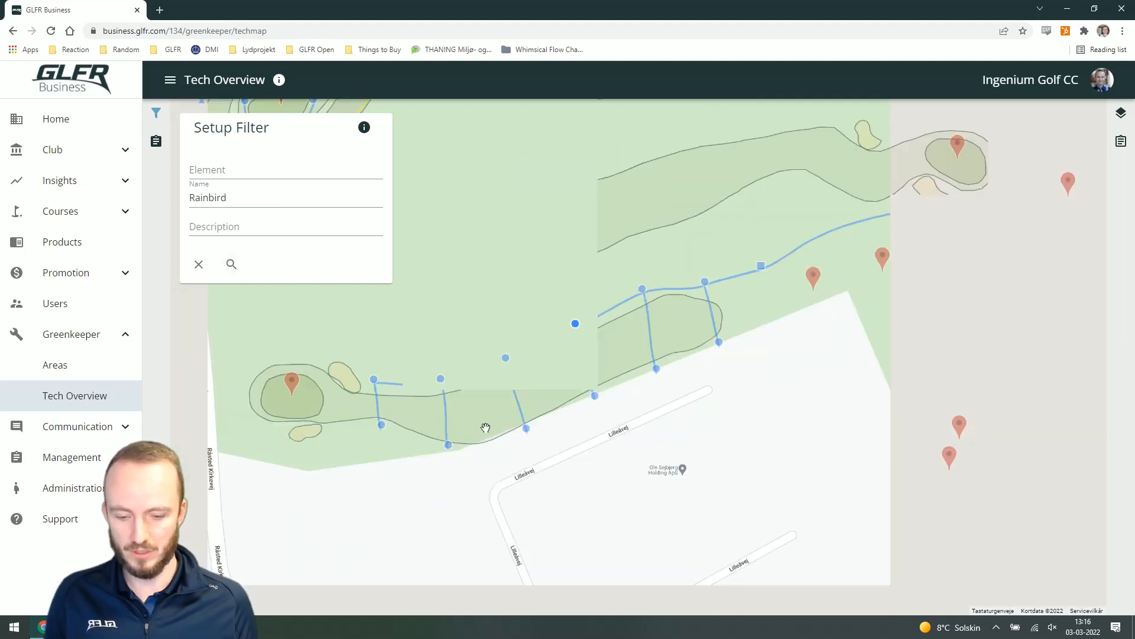
pyautogui.click(206, 197)
pyautogui.doubleClick(207, 196)
pyautogui.press('BackSpace')
# - Check the renamed sprinkler's details and filter the map elements by the name Rain Toro
pyautogui.click(542, 324)
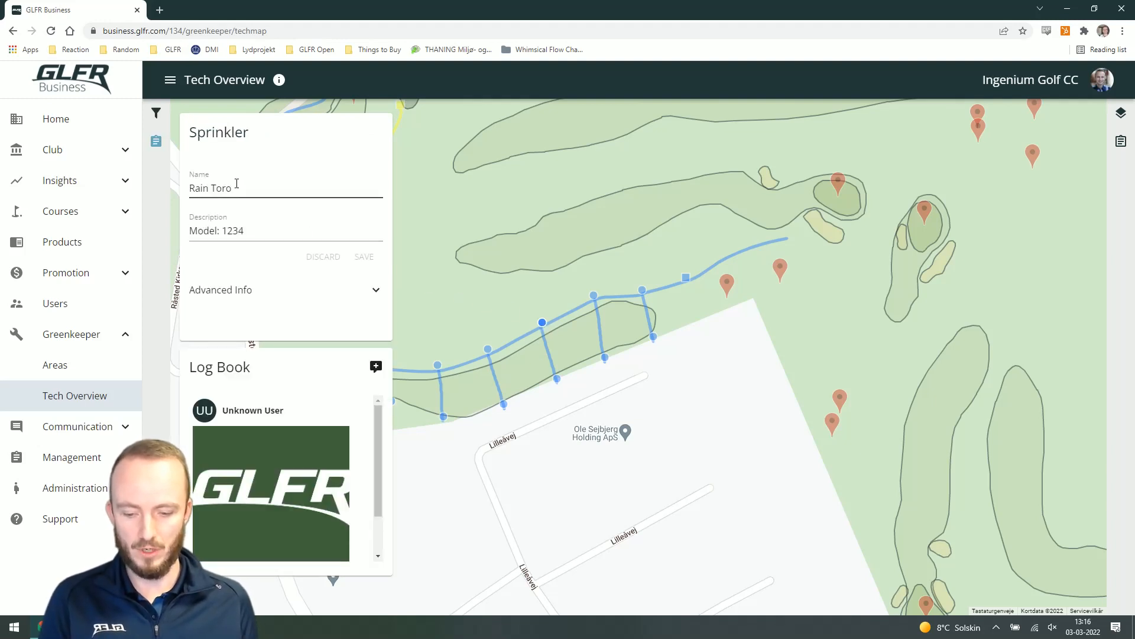
pyautogui.moveTo(481, 279); pyautogui.dragTo(537, 317)
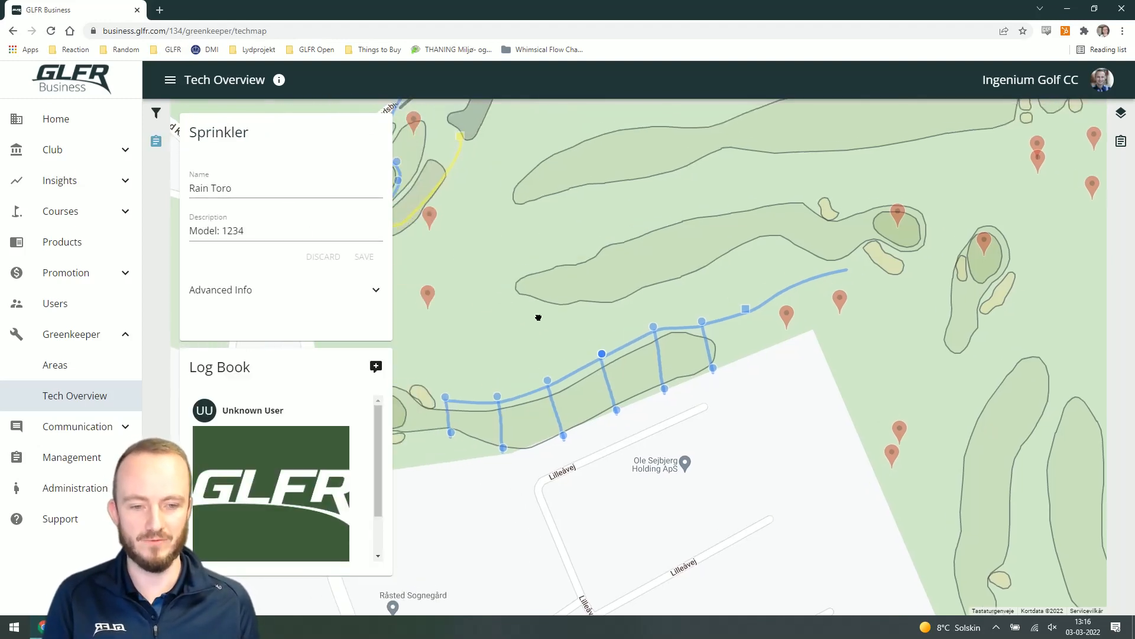
pyautogui.click(156, 113)
pyautogui.click(213, 200)
pyautogui.write('Rain Toro')
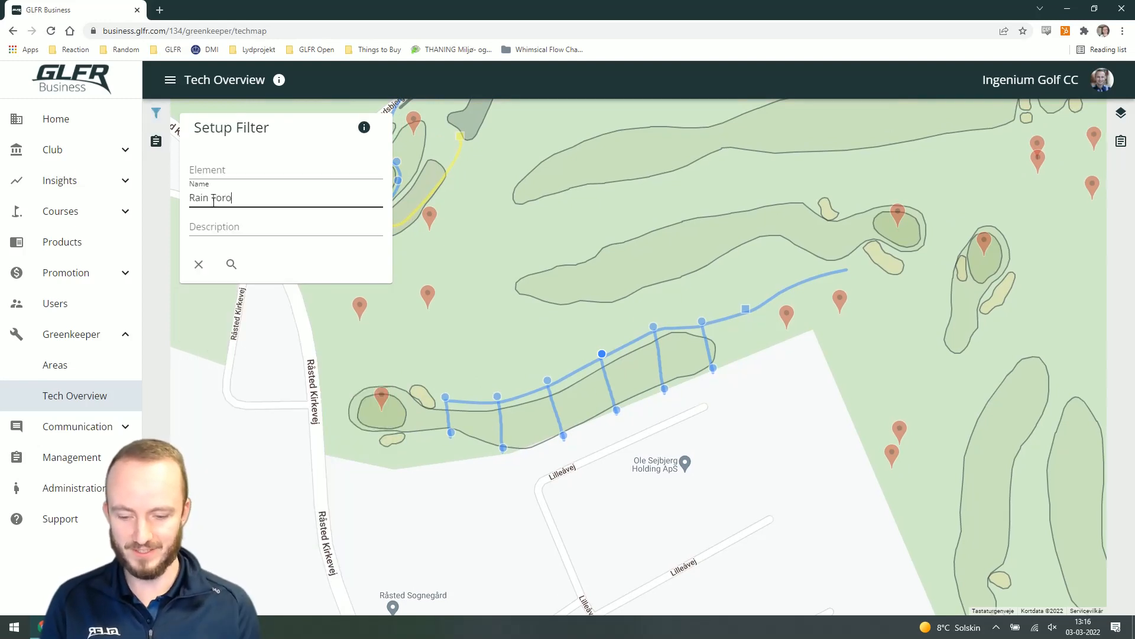
pyautogui.click(231, 264)
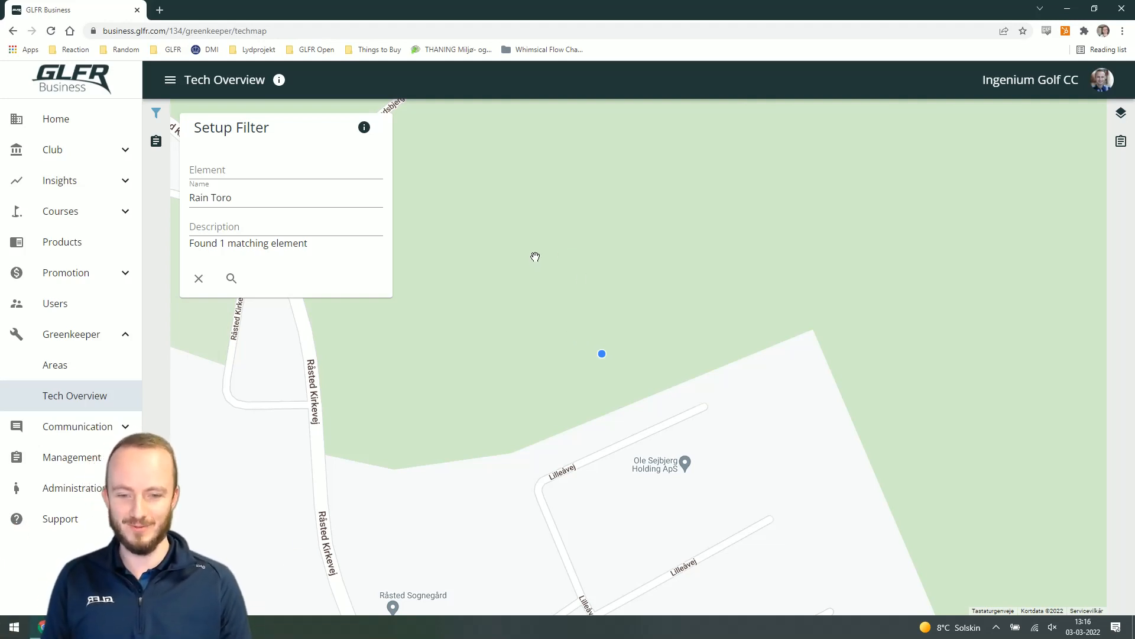
# - Clear the name criterion and filter the map by the element type Sprinkler
pyautogui.tripleClick(232, 196)
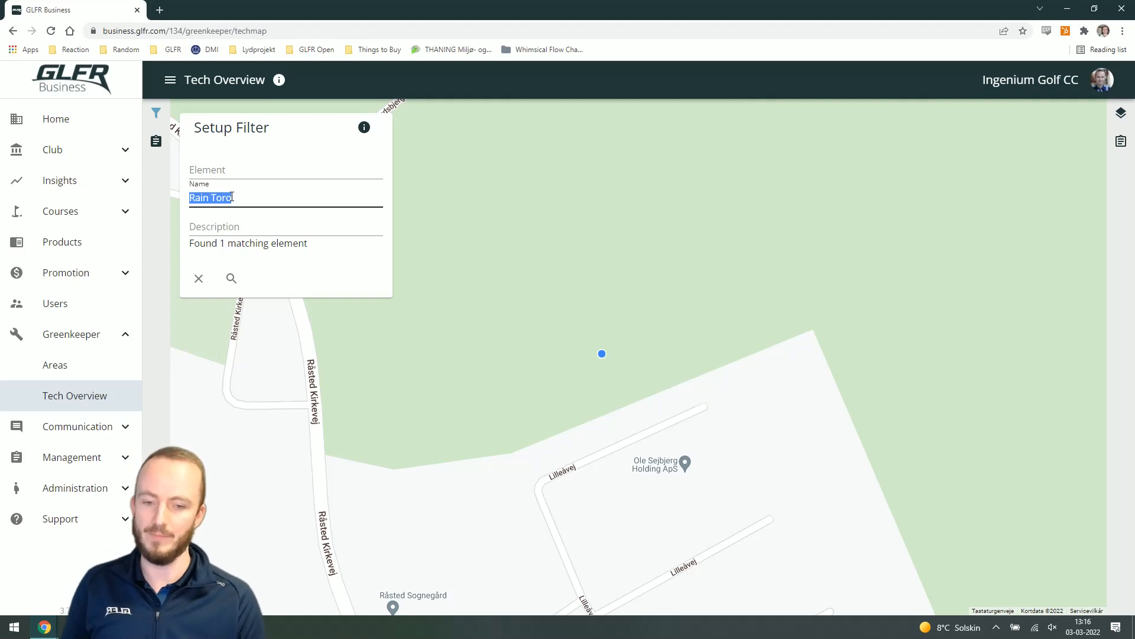
pyautogui.tripleClick(208, 198)
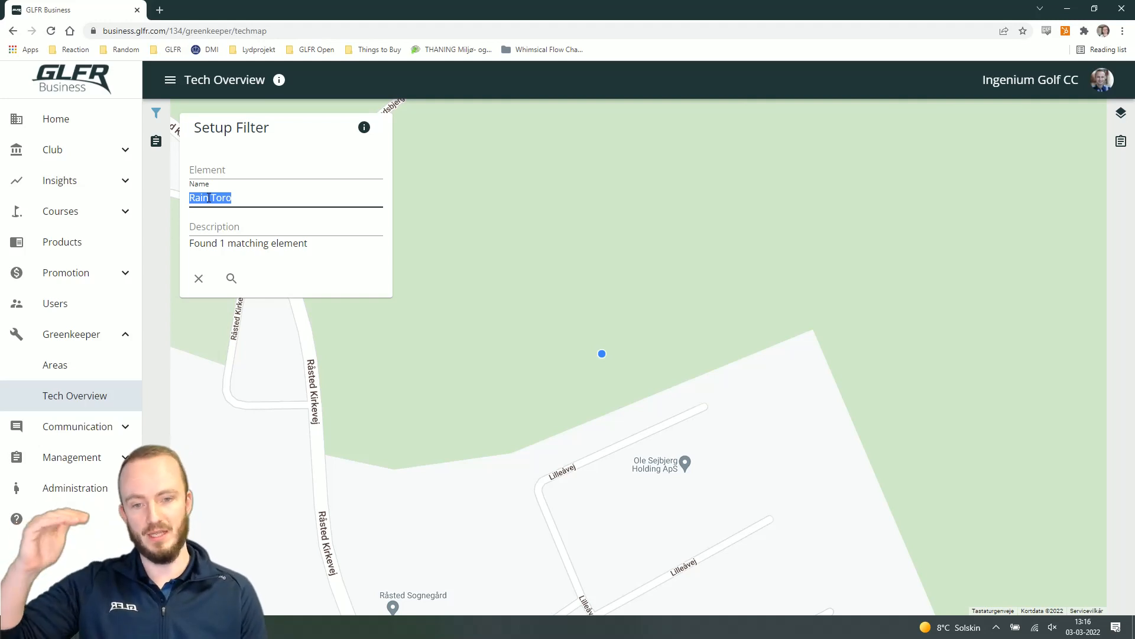
pyautogui.click(224, 228)
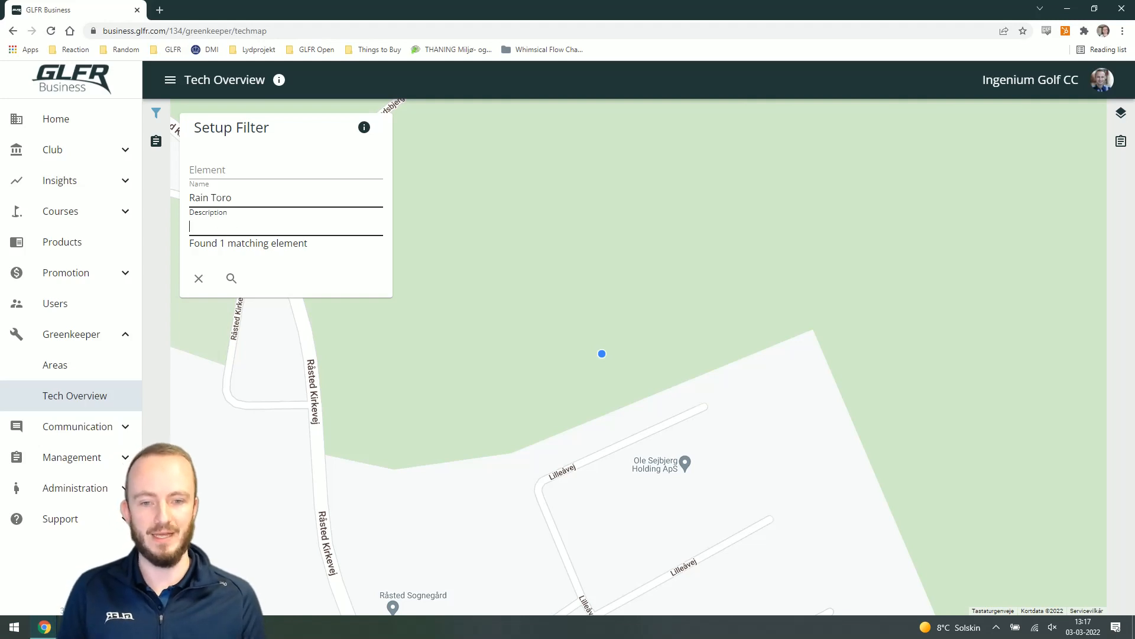
pyautogui.tripleClick(219, 195)
pyautogui.press('BackSpace')
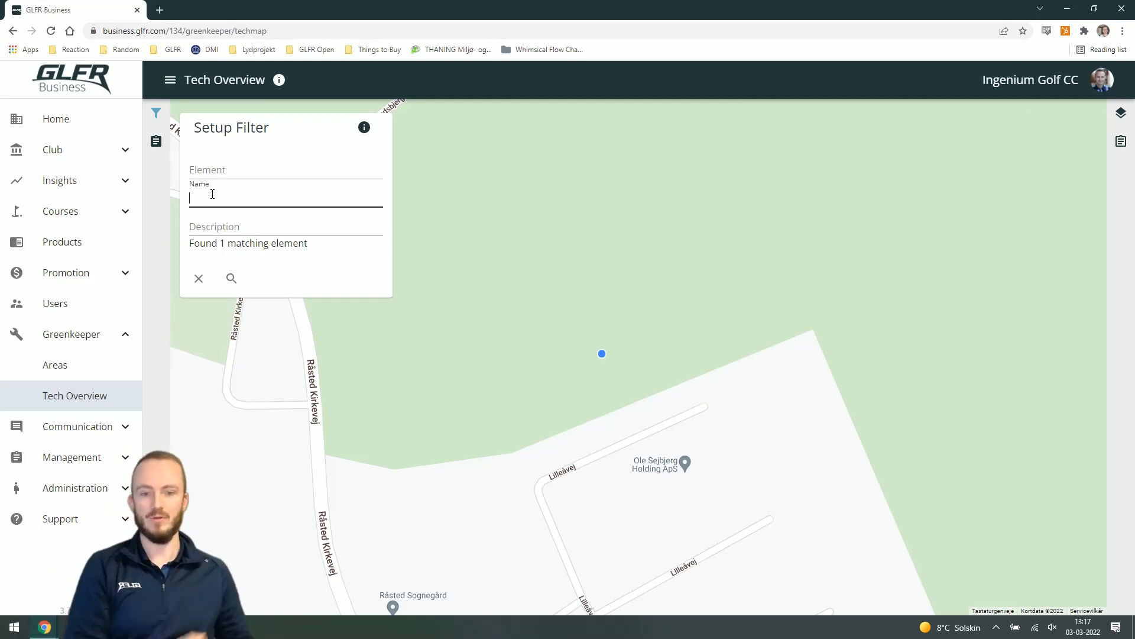
pyautogui.click(216, 228)
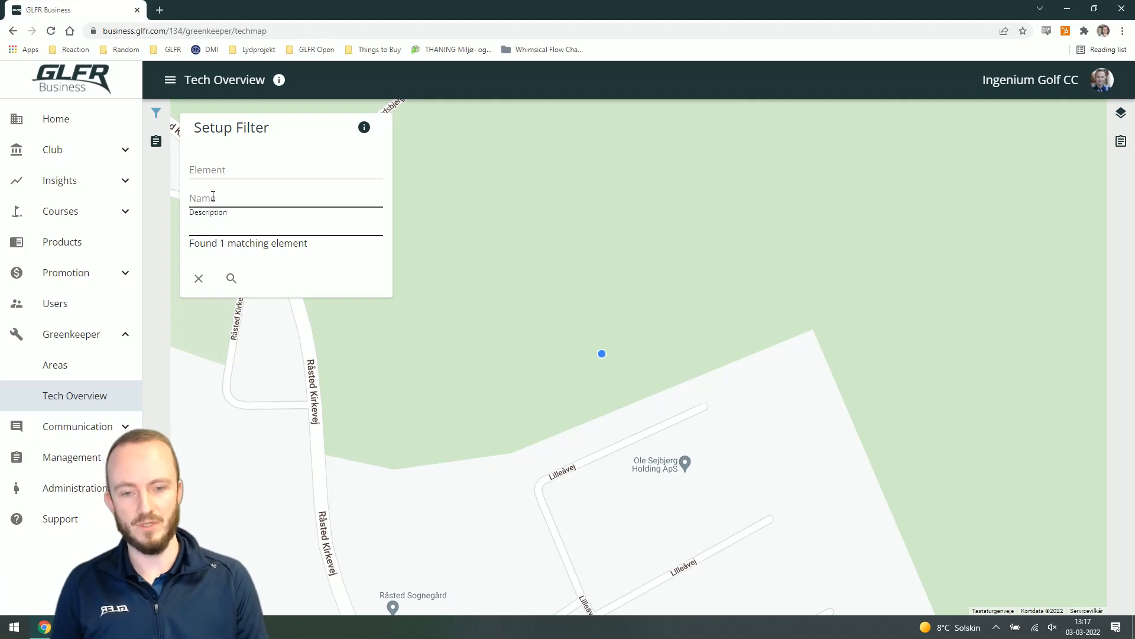
pyautogui.click(207, 171)
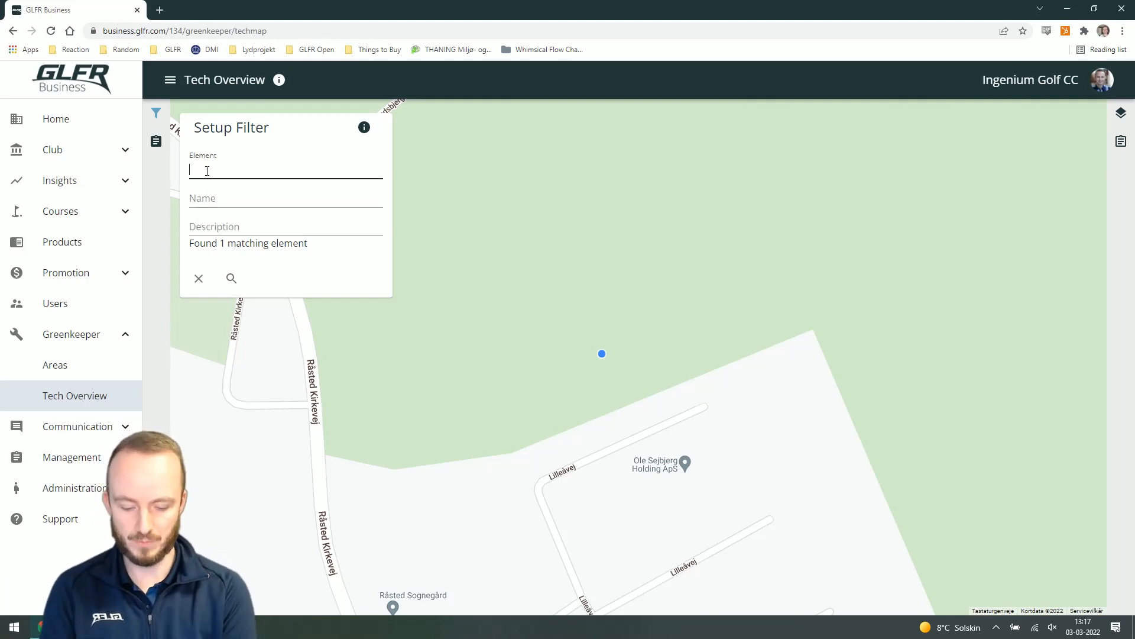
pyautogui.write('Sprinkler')
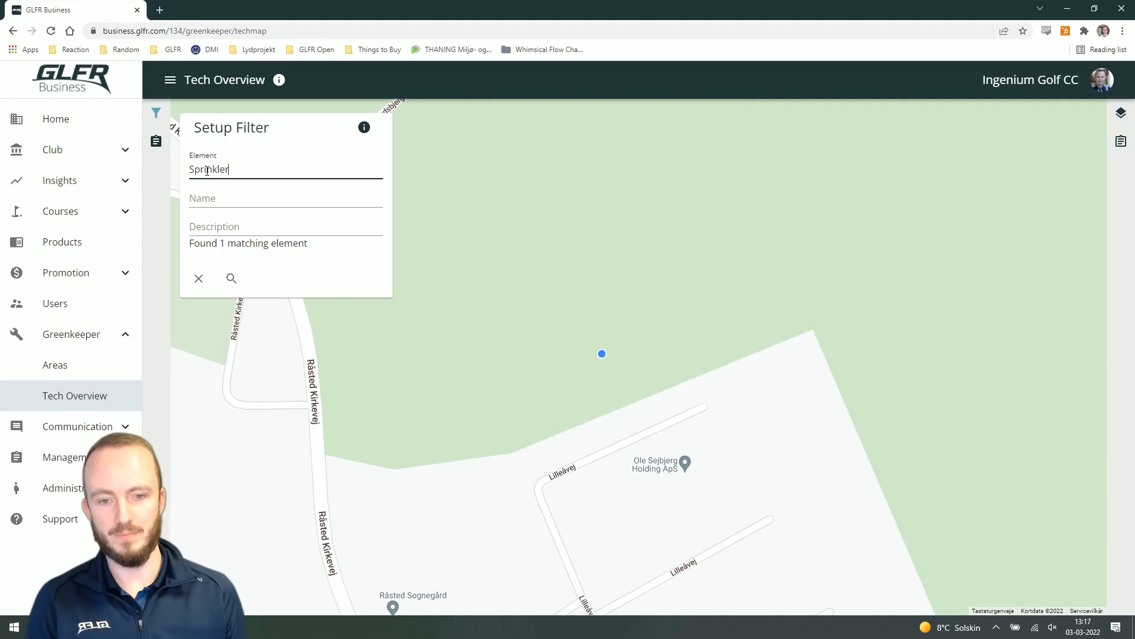
pyautogui.click(231, 278)
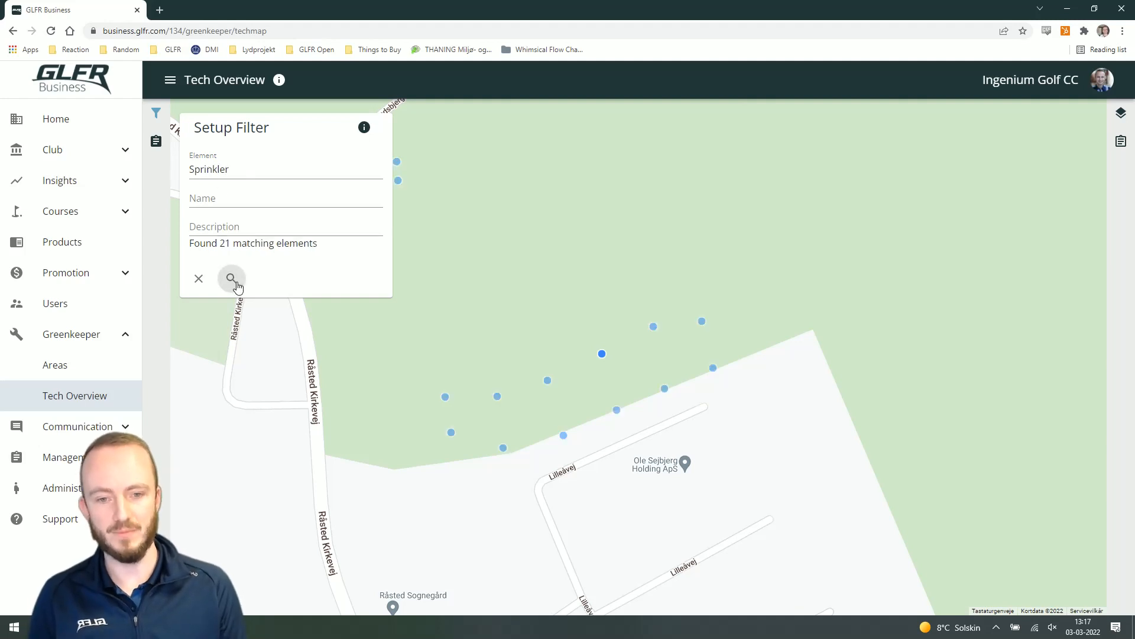
pyautogui.moveTo(479, 293); pyautogui.dragTo(516, 356)
pyautogui.scroll(-1, 516, 356)
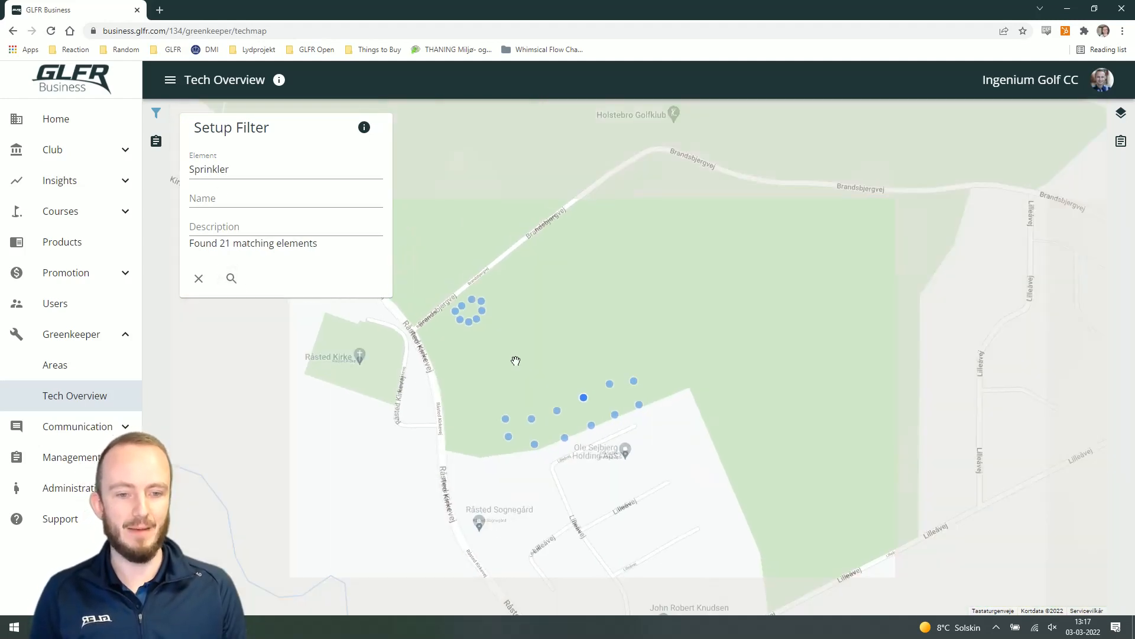
# - Extend the element filter to "Sprinkler, Pipe" and run the search again
pyautogui.click(237, 173)
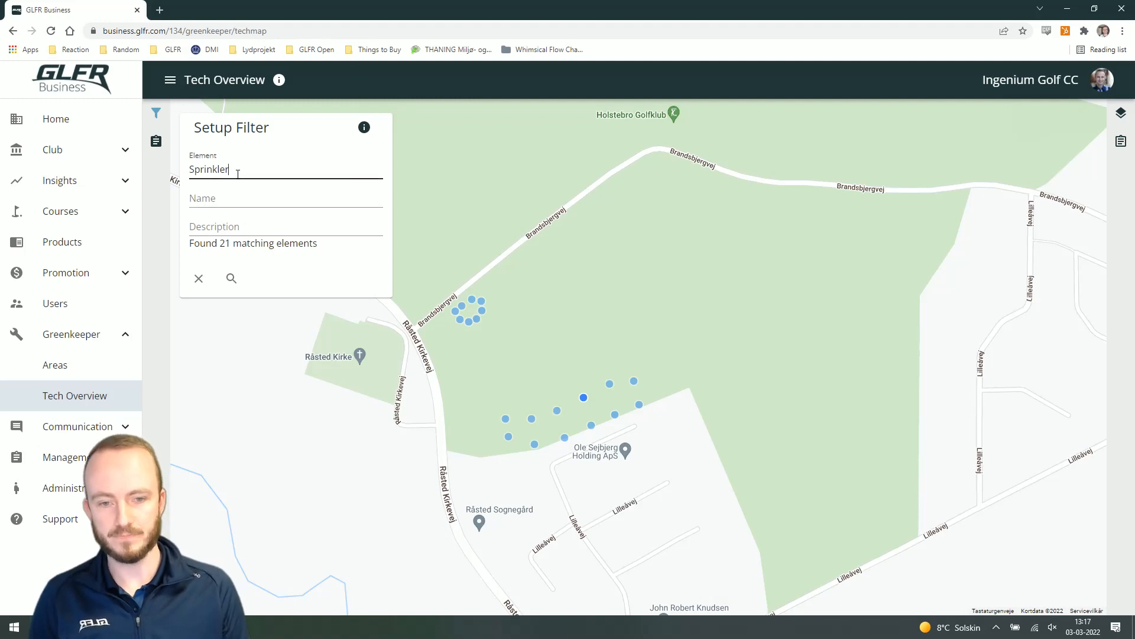
pyautogui.write(', Water')
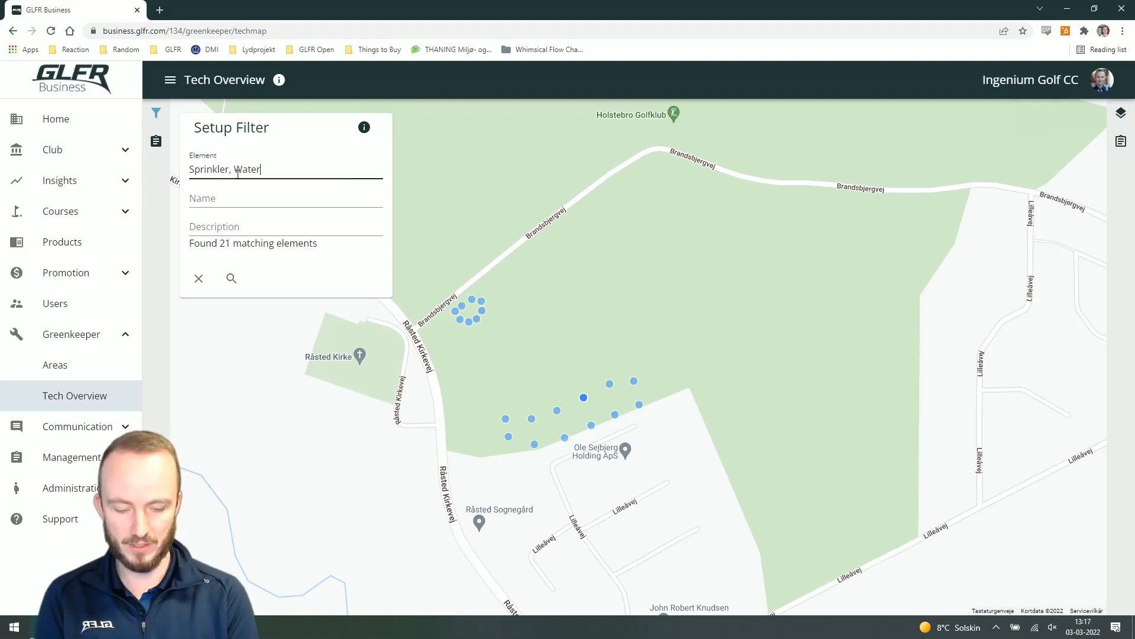
pyautogui.press('BackSpace')
pyautogui.press('BackSpace')
pyautogui.press('BackSpace')
pyautogui.press('BackSpace')
pyautogui.press('BackSpace')
pyautogui.write('Pipe')
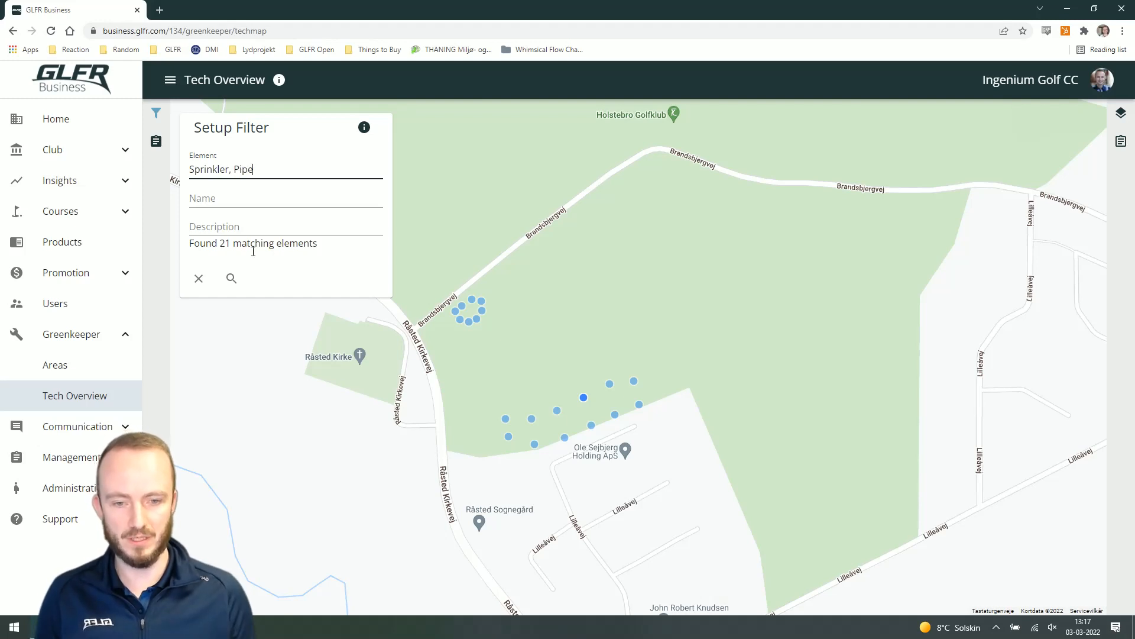
pyautogui.click(231, 278)
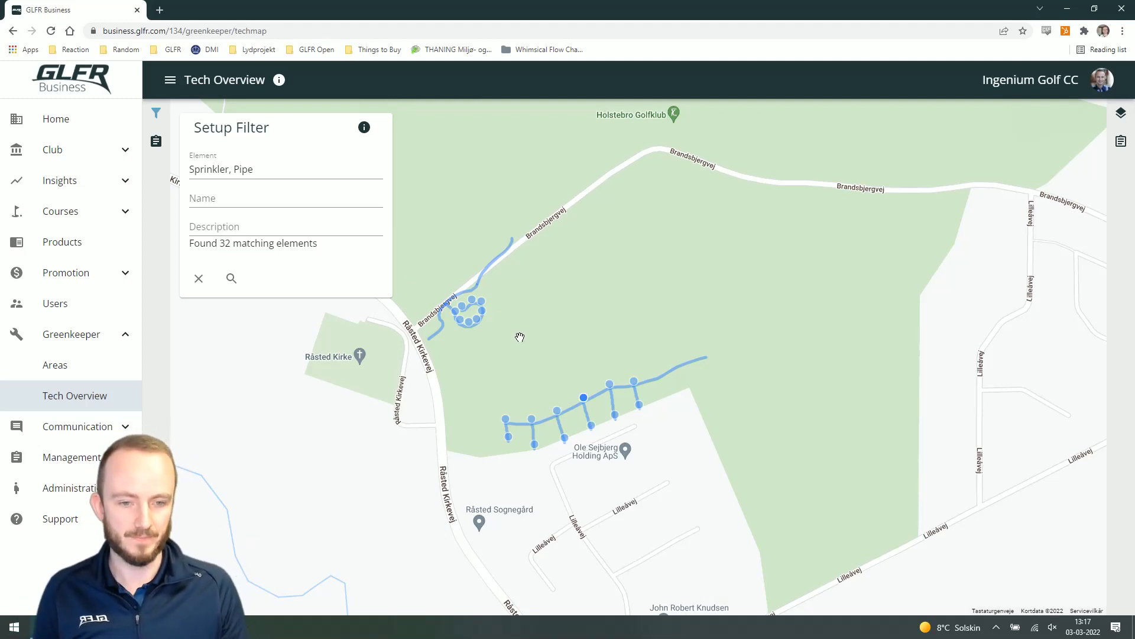
pyautogui.scroll(1, 520, 337)
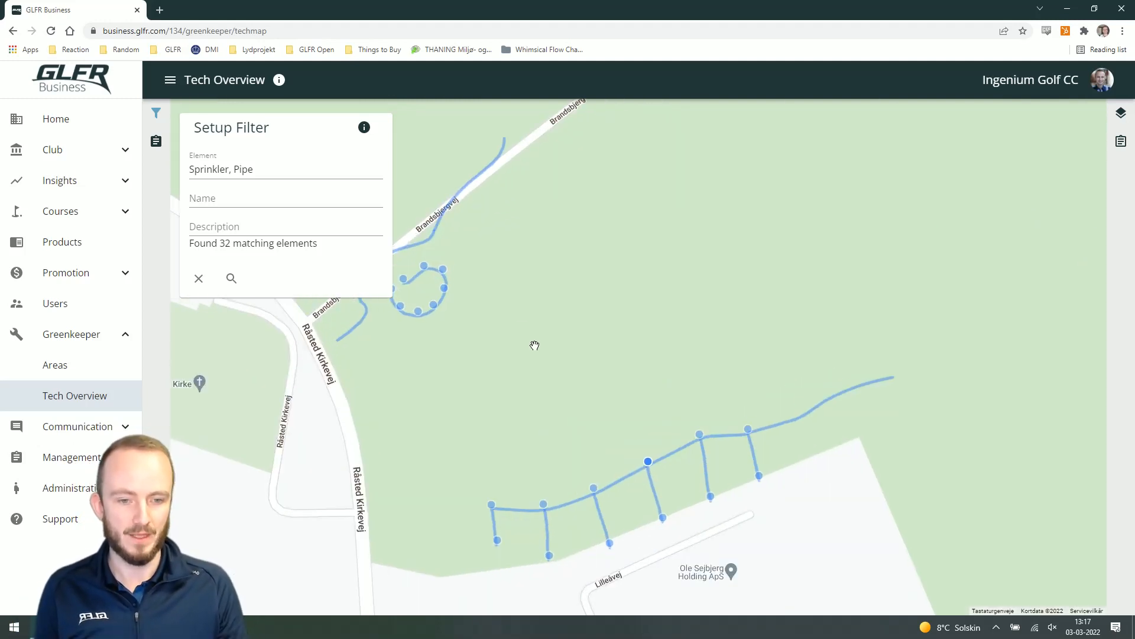
# - Reset the filter and reopen the Rain Toro sprinkler to view its details and log book
pyautogui.click(199, 281)
pyautogui.moveTo(539, 444); pyautogui.dragTo(460, 375)
pyautogui.scroll(1, 572, 430)
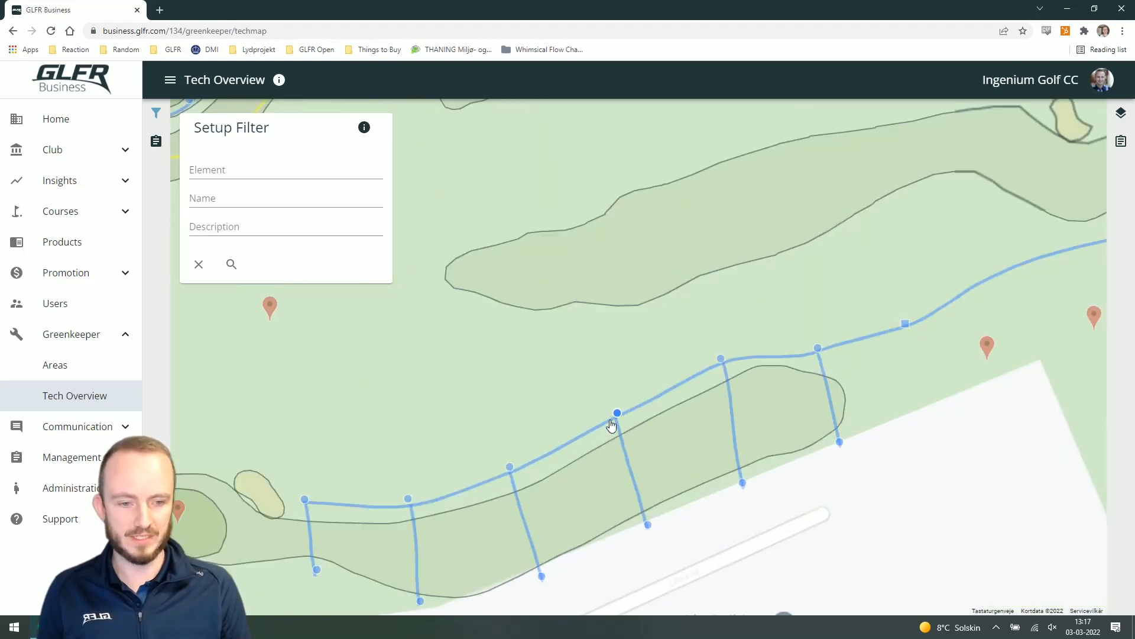
pyautogui.click(618, 413)
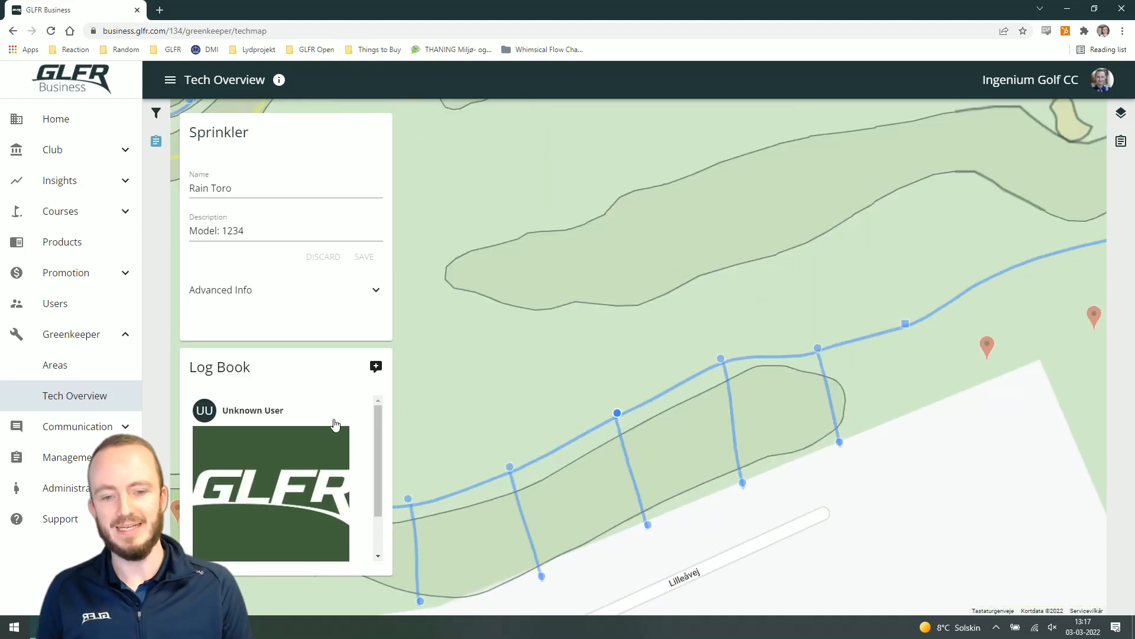
pyautogui.scroll(-1, 267, 473)
pyautogui.scroll(1, 270, 472)
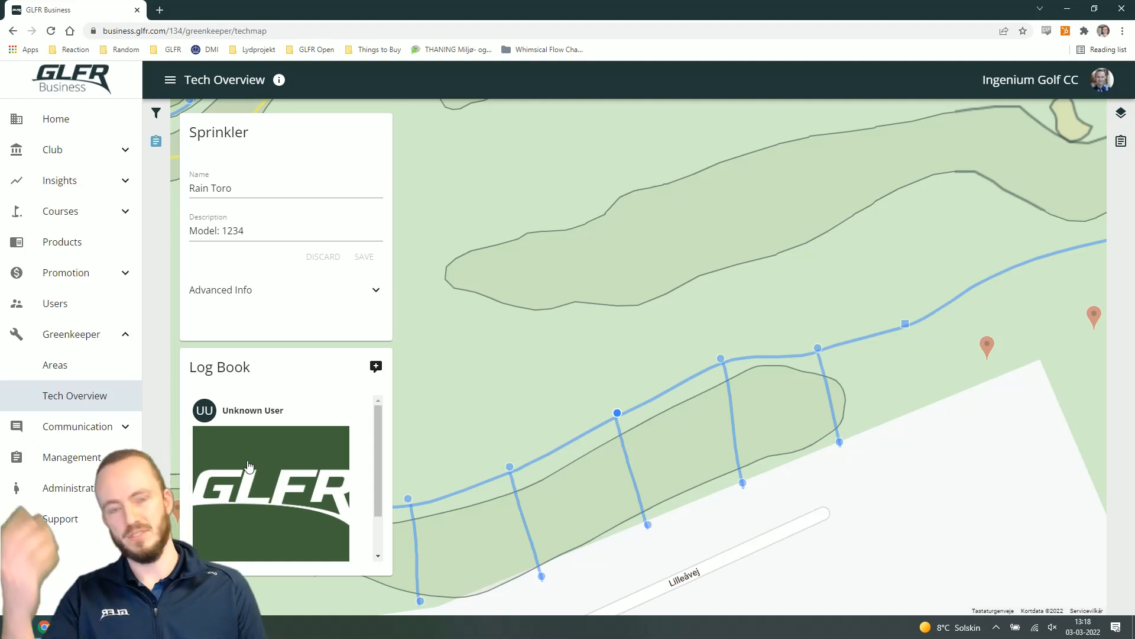
# - Read Rain Toro's log entry and draft a log book entry reading "Switched out the unit" for the adjacent unnamed sprinkler to the northeast
pyautogui.scroll(-1, 262, 451)
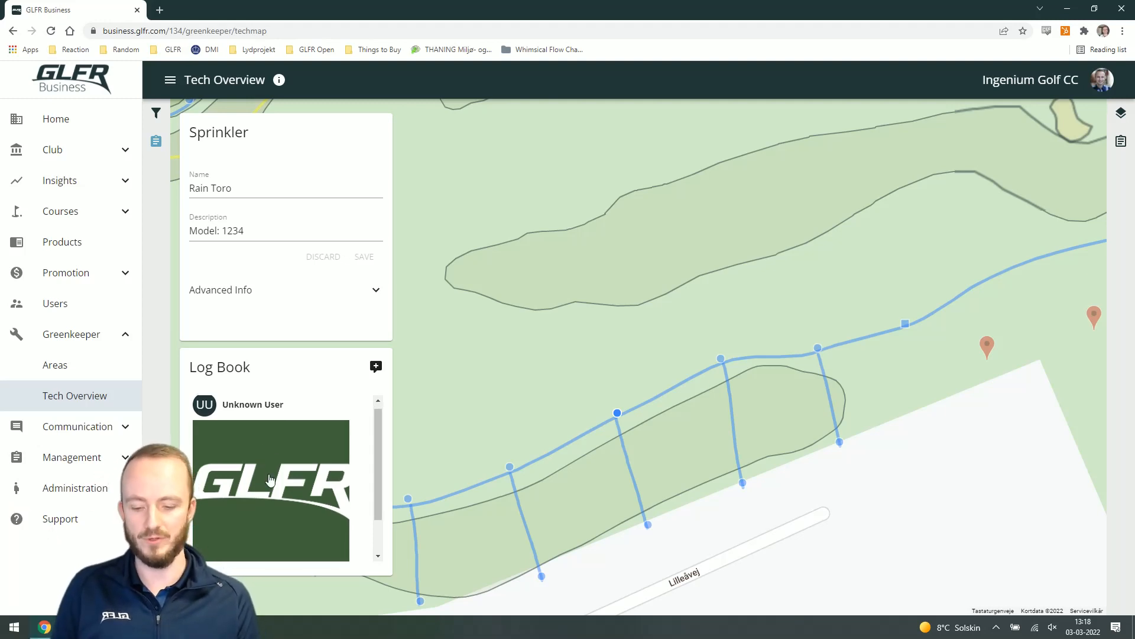
pyautogui.scroll(-1, 269, 479)
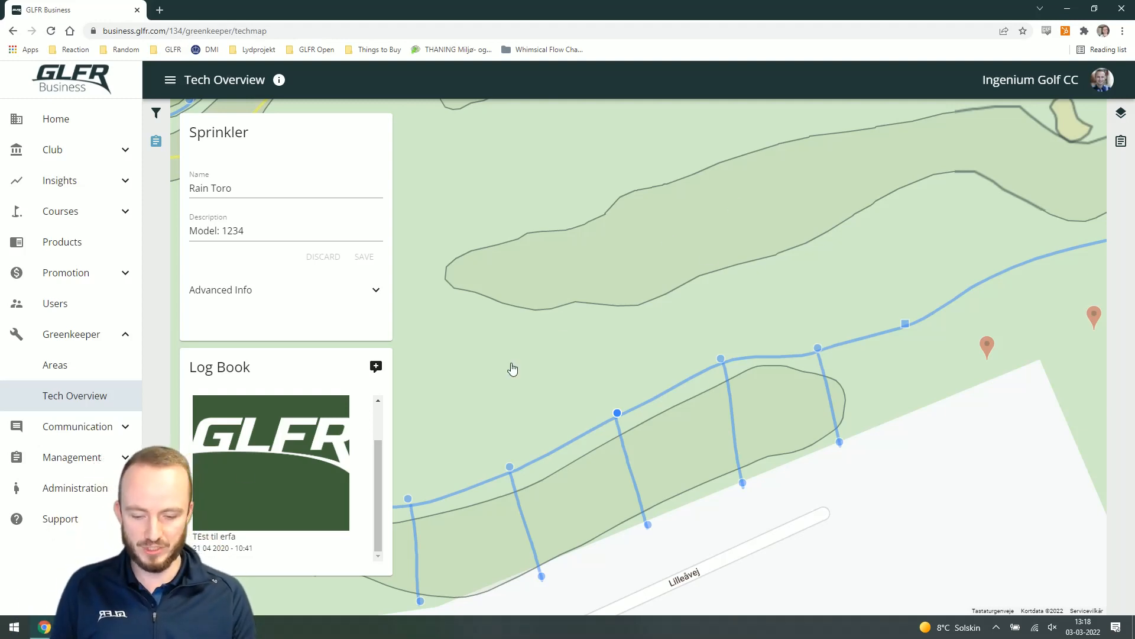
pyautogui.click(721, 359)
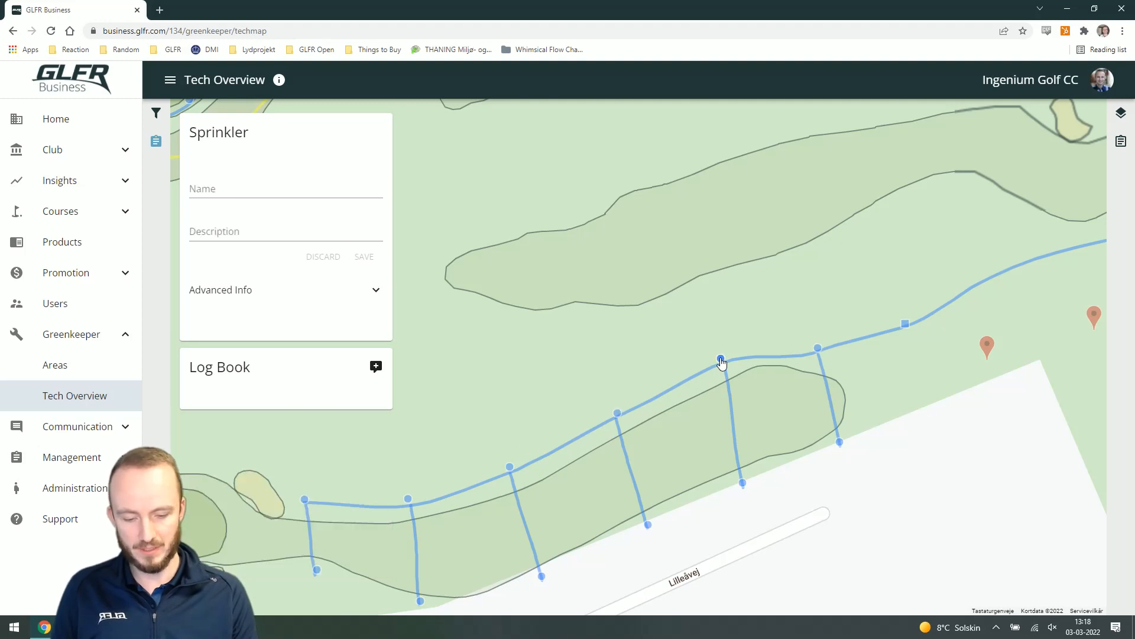
pyautogui.click(375, 368)
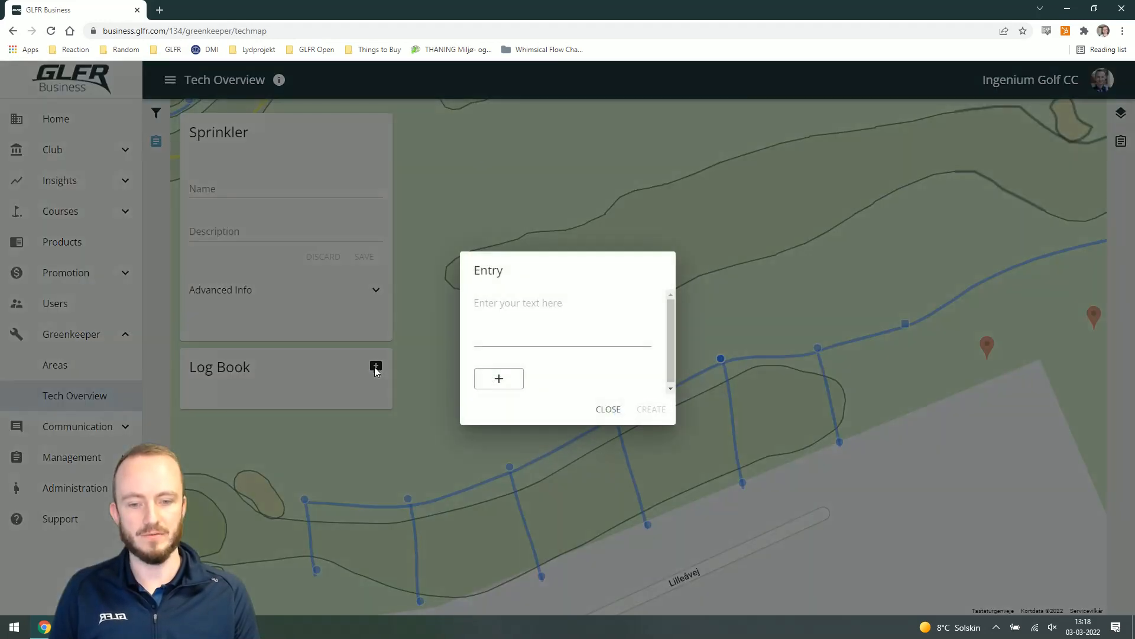
pyautogui.click(560, 323)
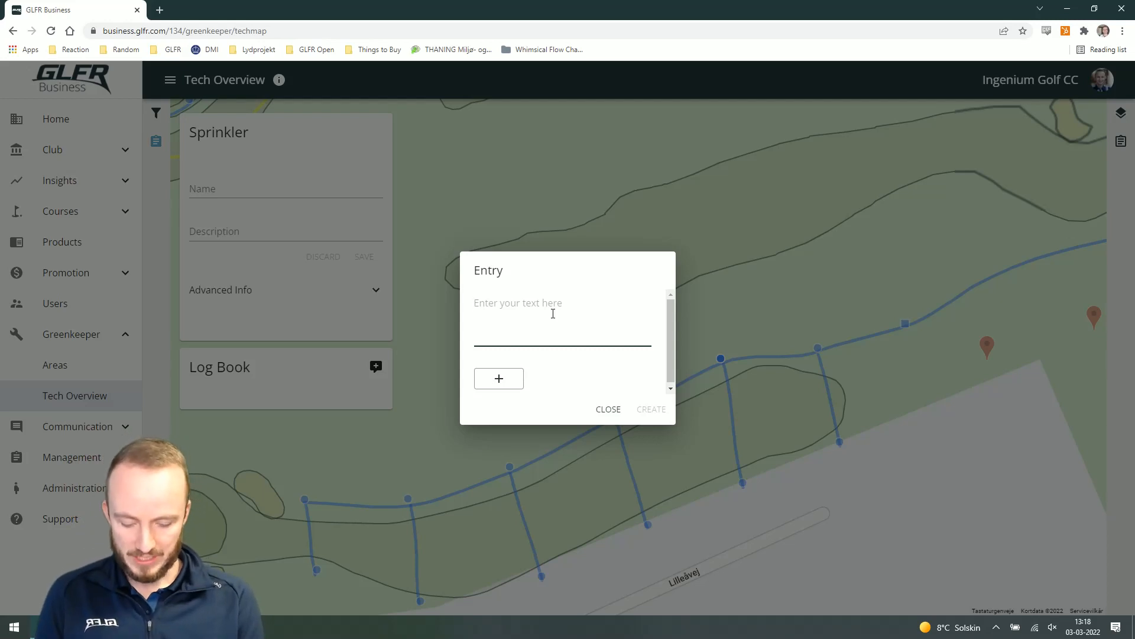
pyautogui.write('Swi')
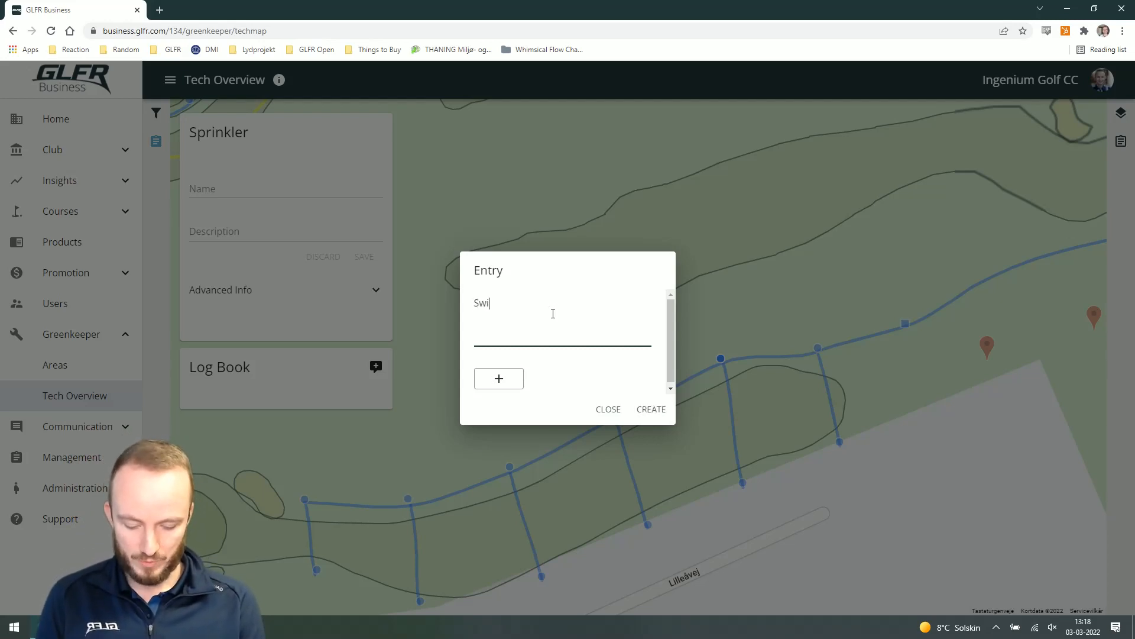
pyautogui.write('tched out the unit')
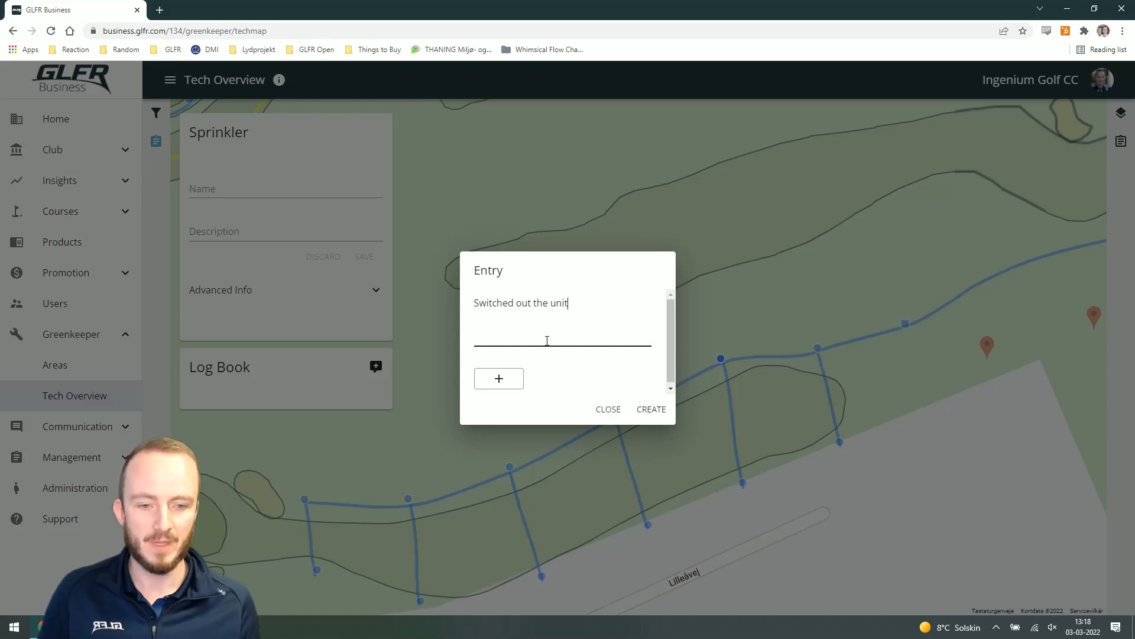
# - Attach the golf image "2020-07-09 19.23.52" to the entry, with the crop moved down to include the feather and the ball
pyautogui.click(497, 388)
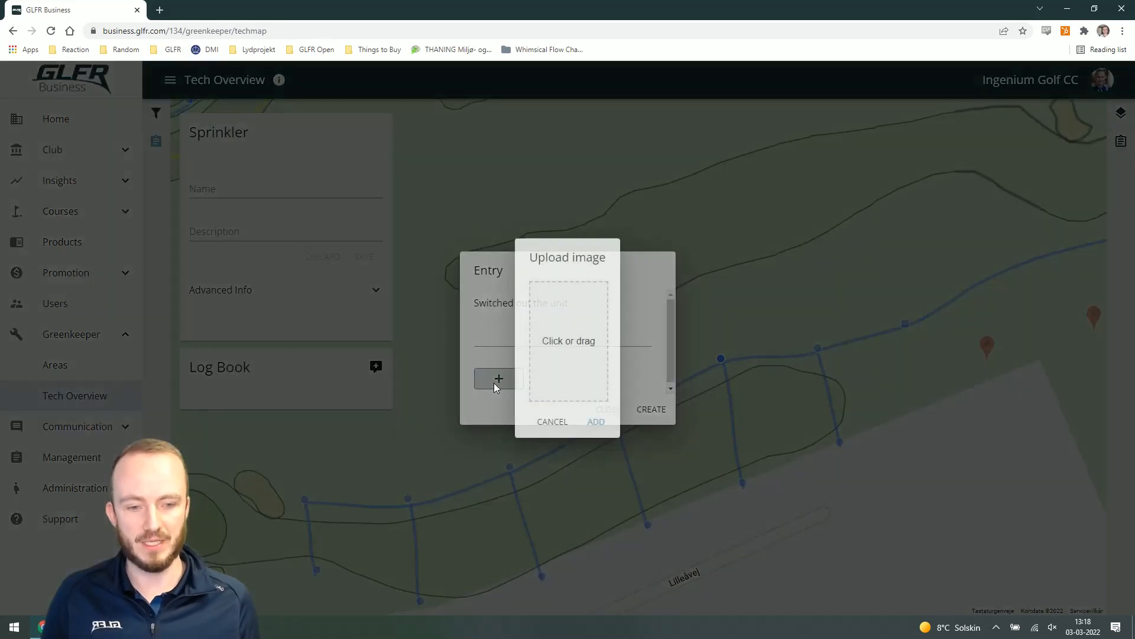
pyautogui.click(590, 320)
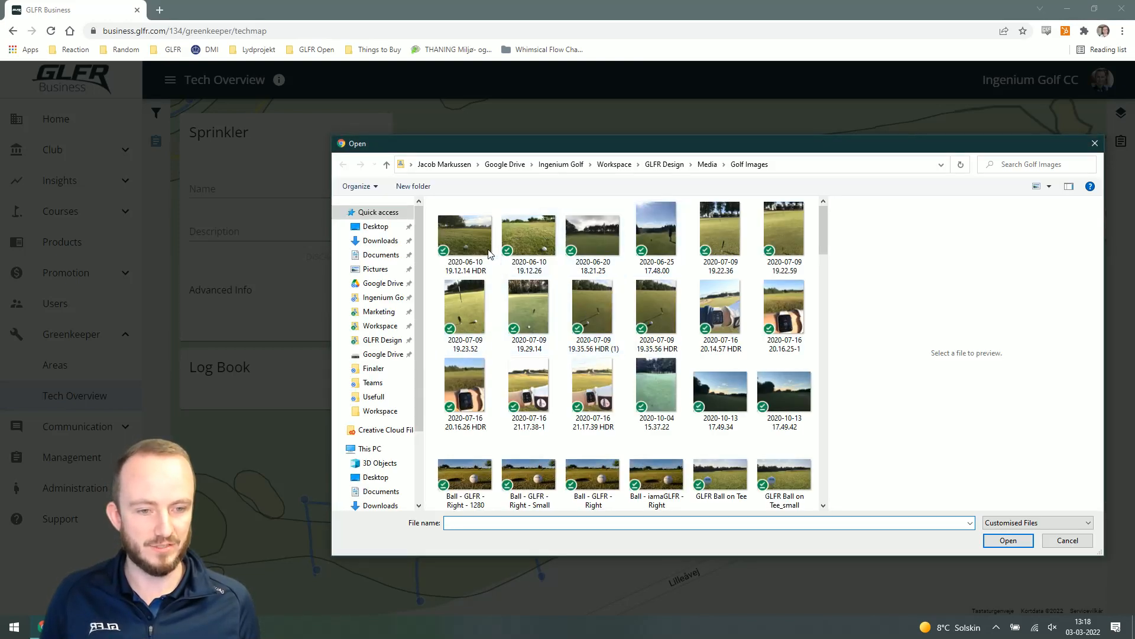
pyautogui.click(465, 307)
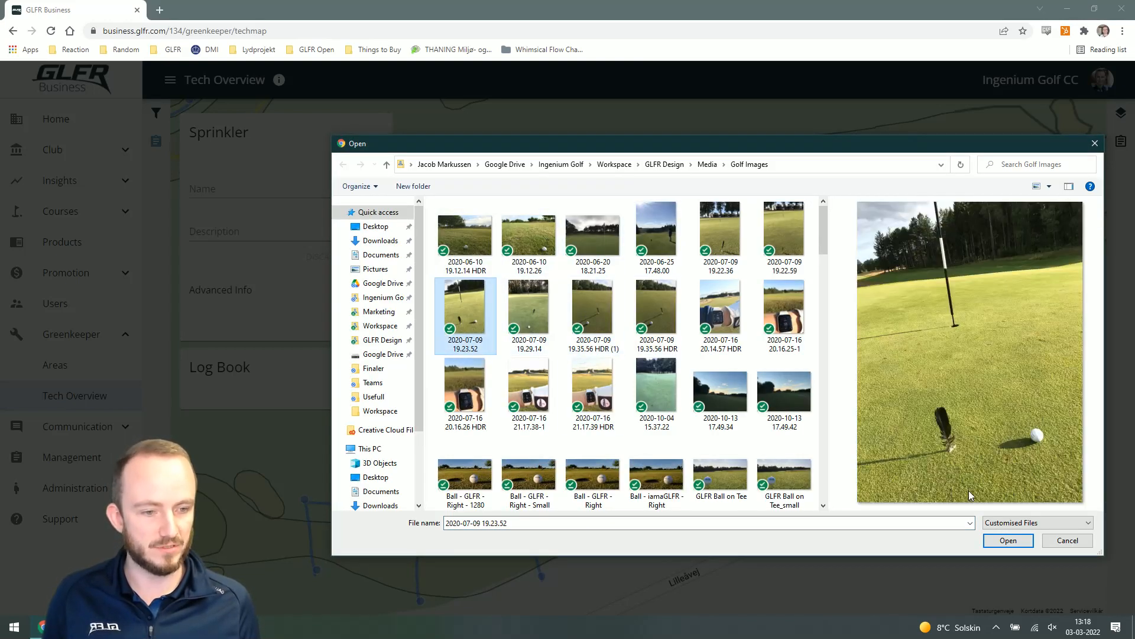
pyautogui.click(1008, 540)
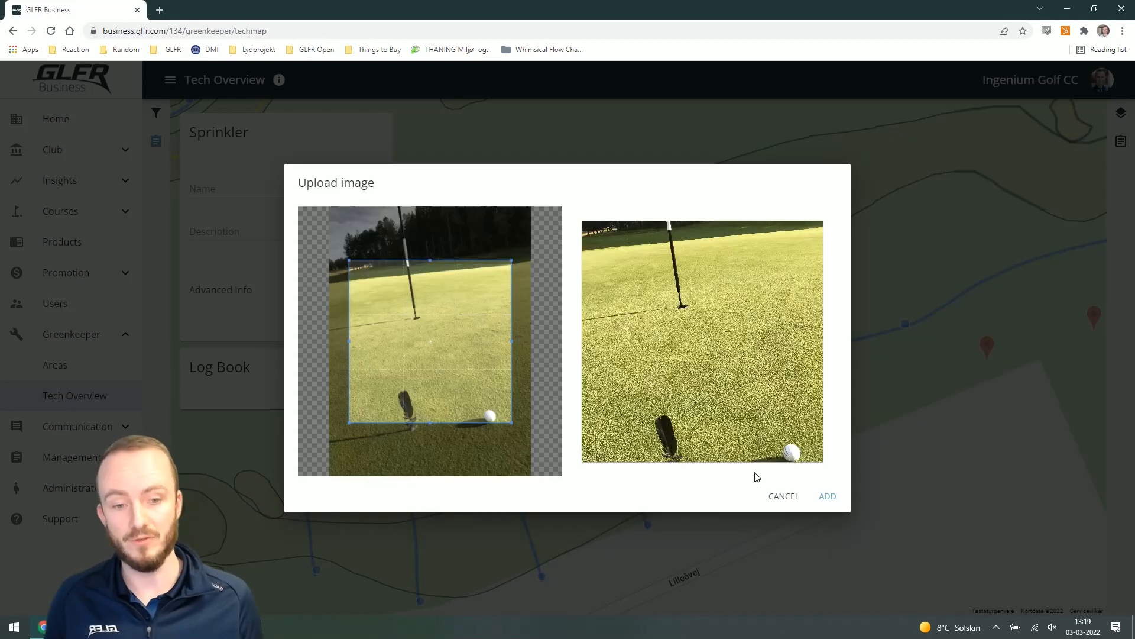
pyautogui.moveTo(436, 357); pyautogui.dragTo(449, 397)
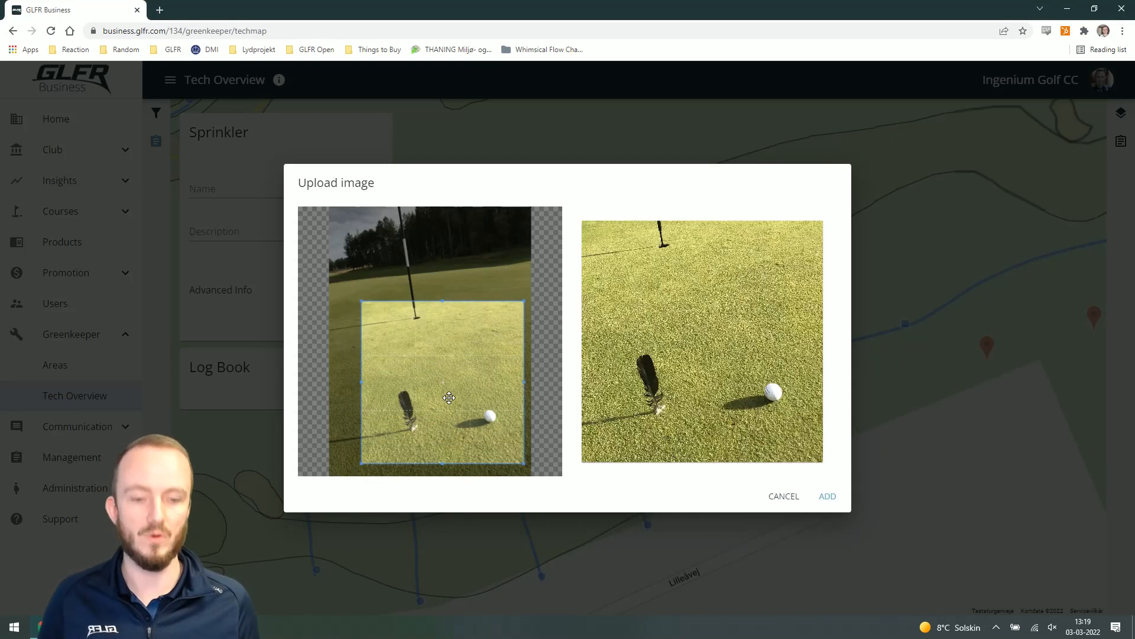
pyautogui.click(836, 504)
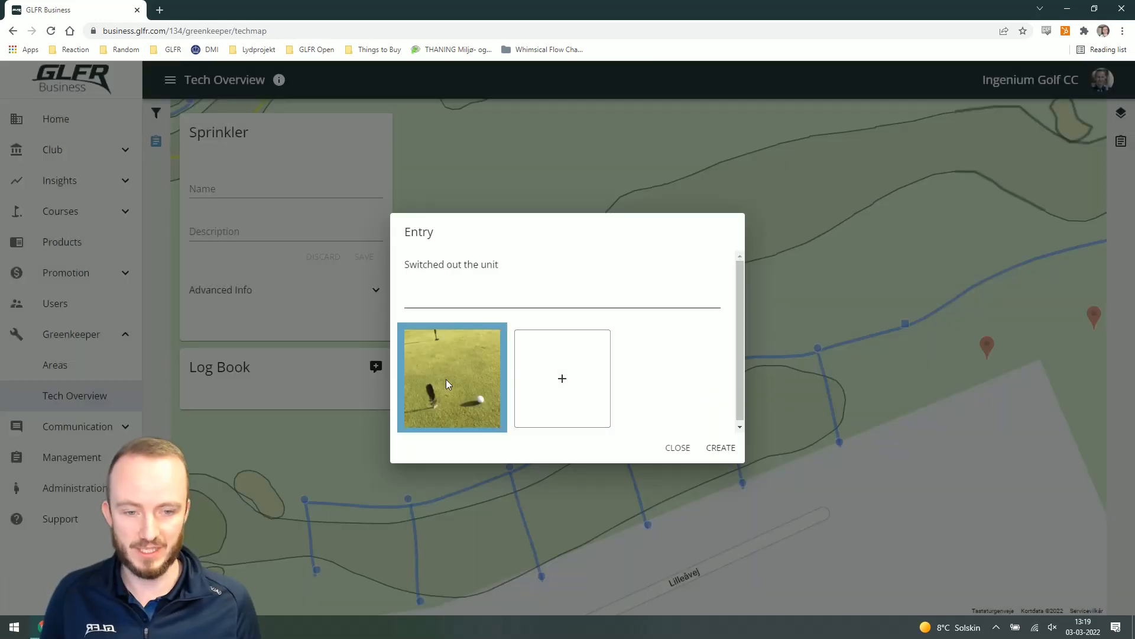
# - Create the log entry and check its photo, text and date in the sprinkler's log book
pyautogui.click(719, 453)
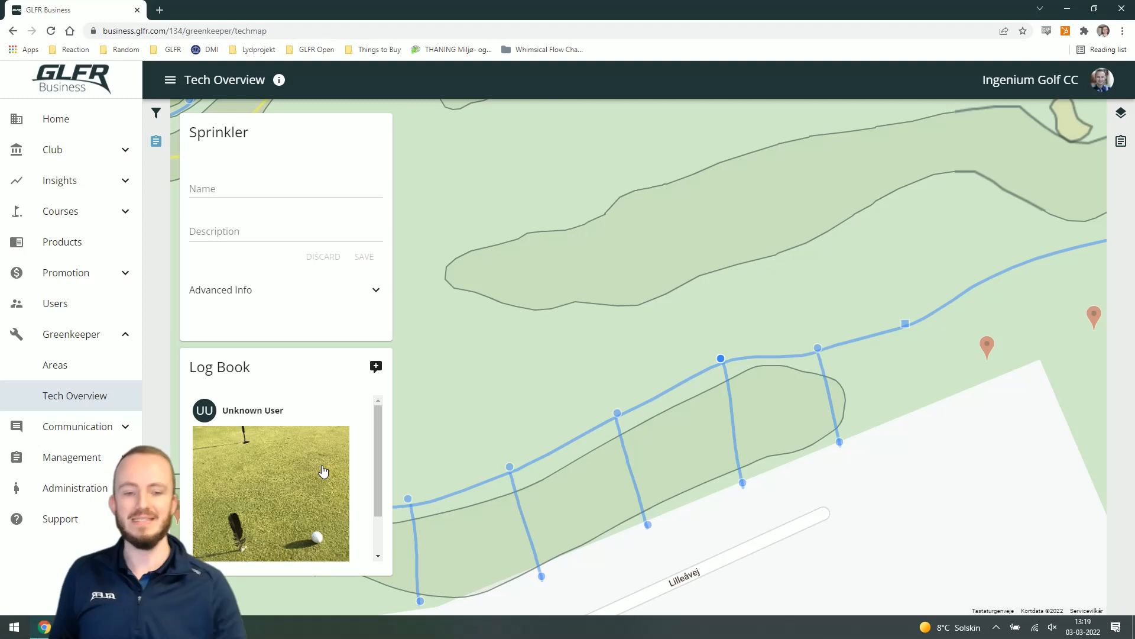
pyautogui.scroll(-1, 323, 472)
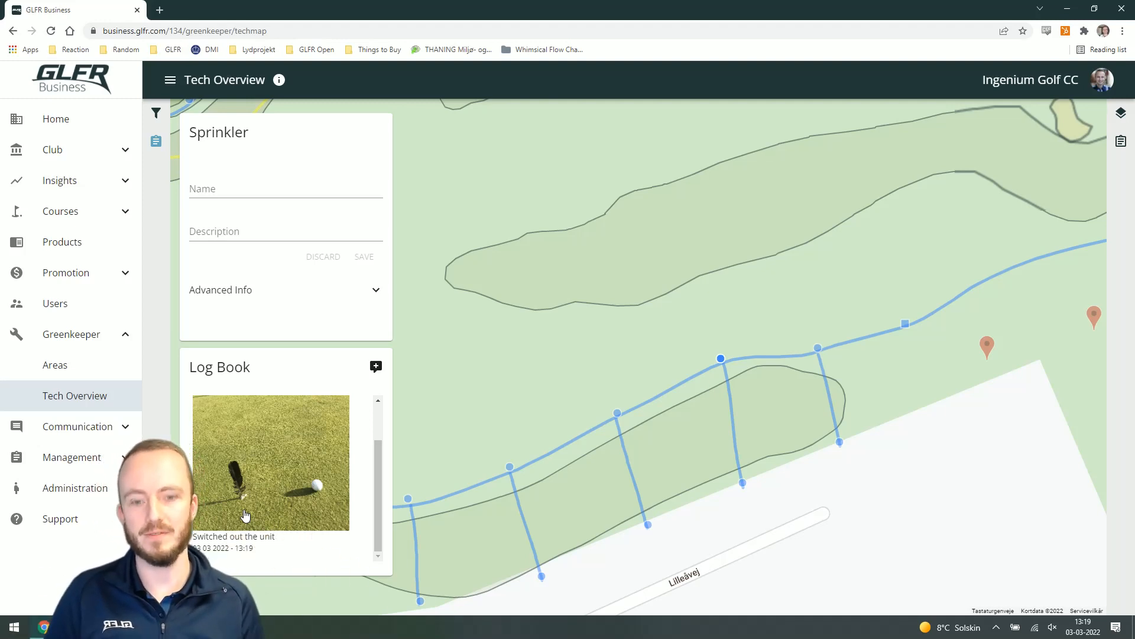
pyautogui.scroll(1, 248, 449)
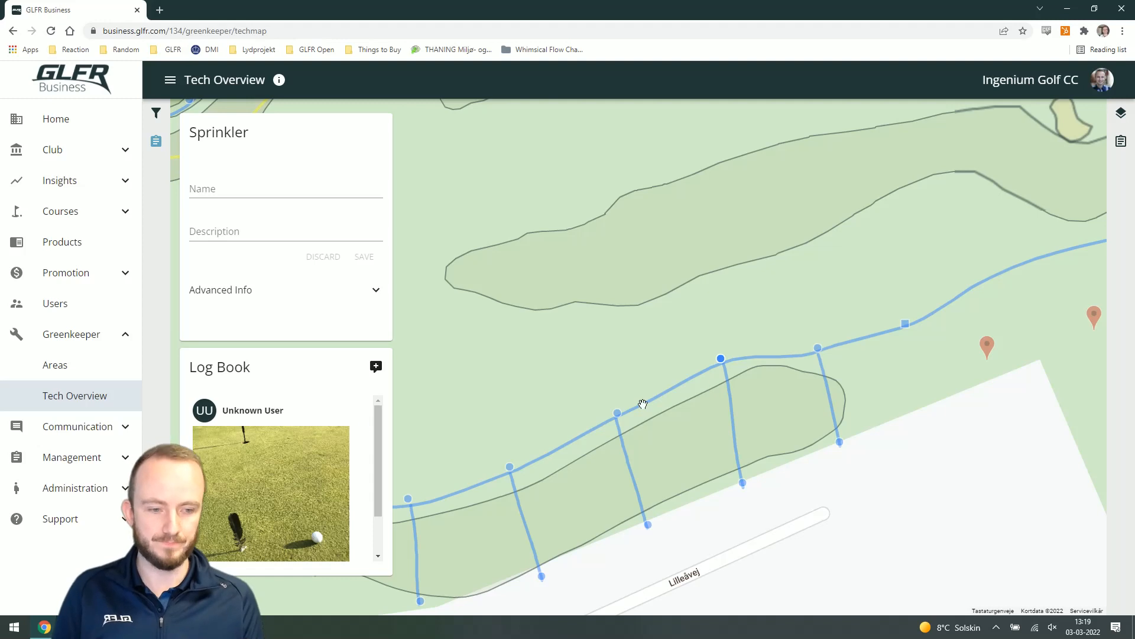
pyautogui.moveTo(681, 335); pyautogui.dragTo(737, 379)
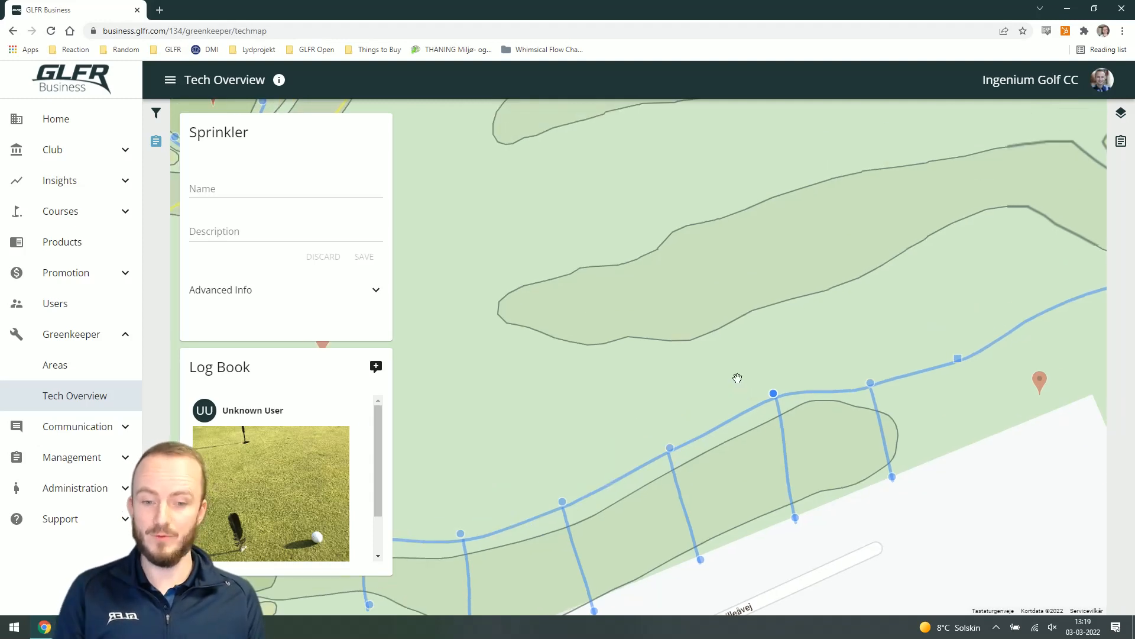